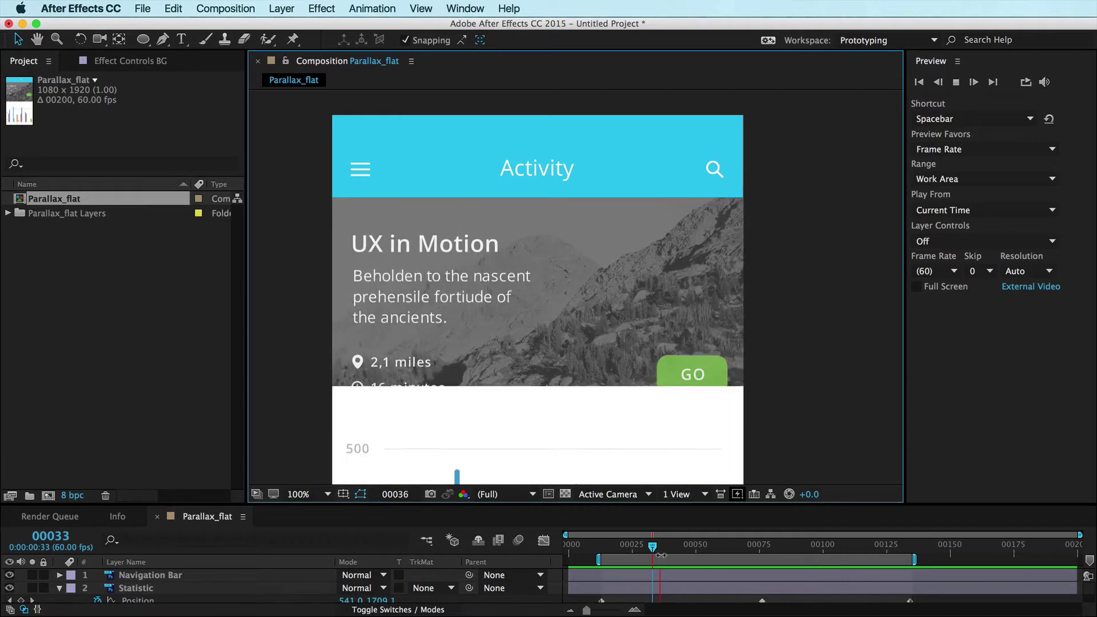
# - Preview the finished parallax scroll in the Parallax_flat timeline, then switch to Photoshop
pyautogui.click(662, 548)
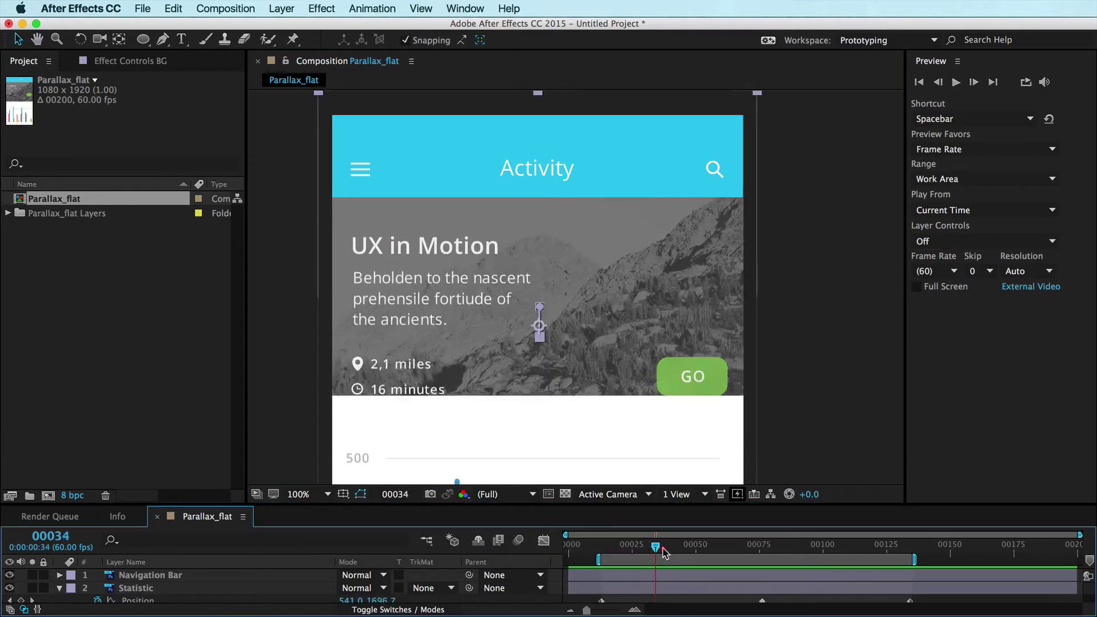
pyautogui.moveTo(667, 554); pyautogui.dragTo(644, 560)
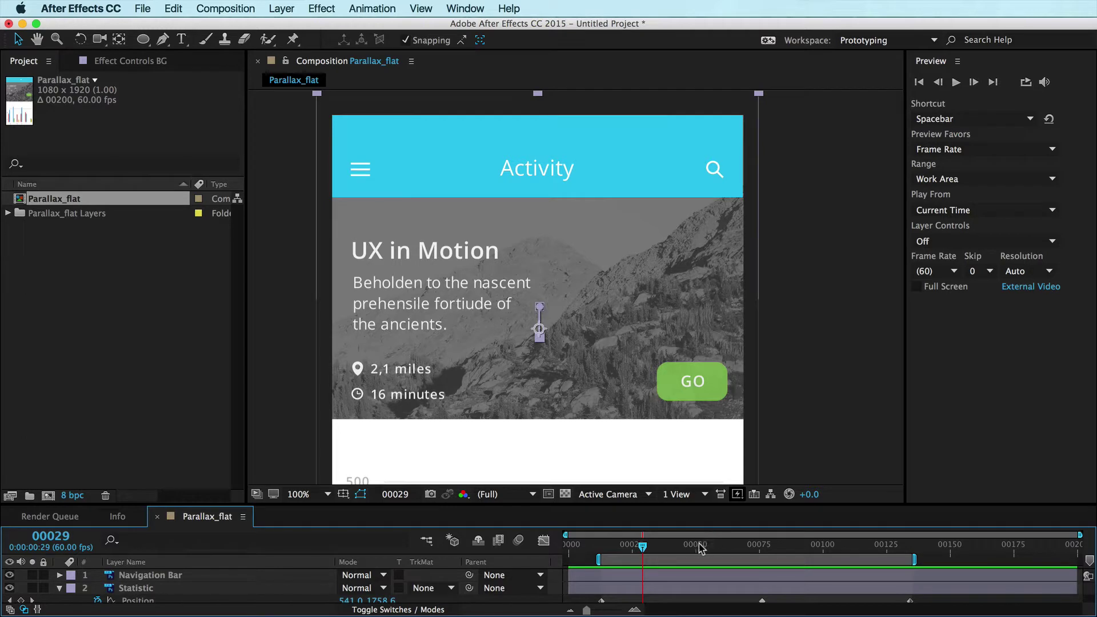
pyautogui.press('space')
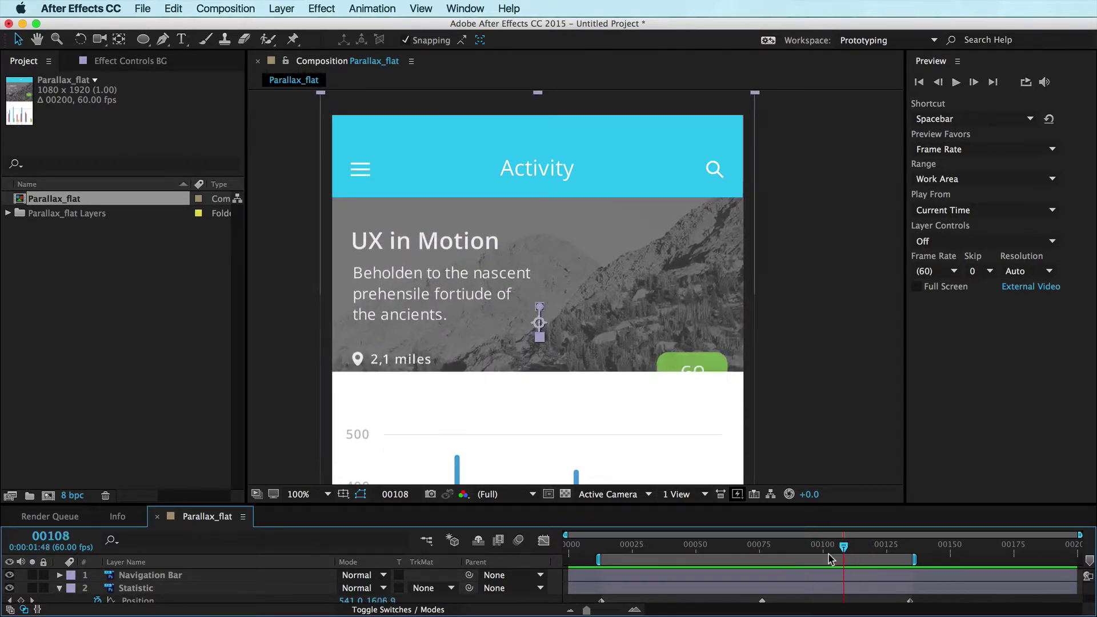
pyautogui.moveTo(825, 548); pyautogui.dragTo(672, 547)
pyautogui.press('super+Tab')
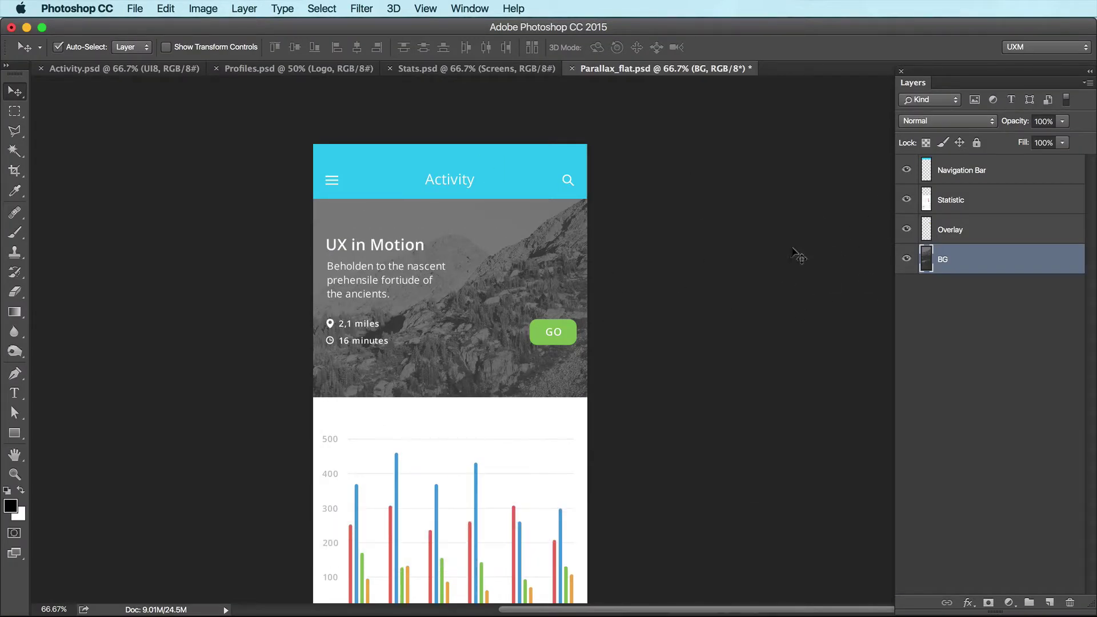
pyautogui.click(907, 169)
pyautogui.click(906, 169)
pyautogui.click(906, 198)
pyautogui.click(906, 198)
pyautogui.click(902, 226)
pyautogui.click(902, 226)
pyautogui.click(906, 258)
pyautogui.click(906, 258)
pyautogui.moveTo(400, 404)
pyautogui.mouseDown()
pyautogui.moveTo(411, 360)
pyautogui.moveTo(400, 388)
pyautogui.mouseUp()
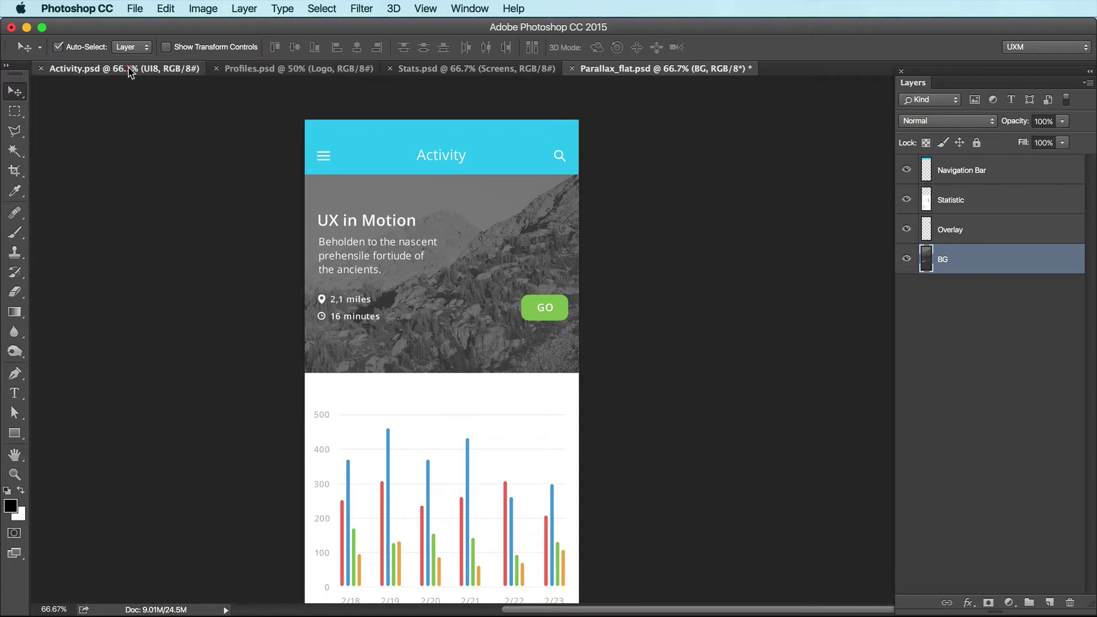
# - Bring up the Activity.psd mockup and pan around its canvas
pyautogui.click(131, 69)
pyautogui.hscroll(10, 682, 331)
pyautogui.scroll(4, 682, 331)
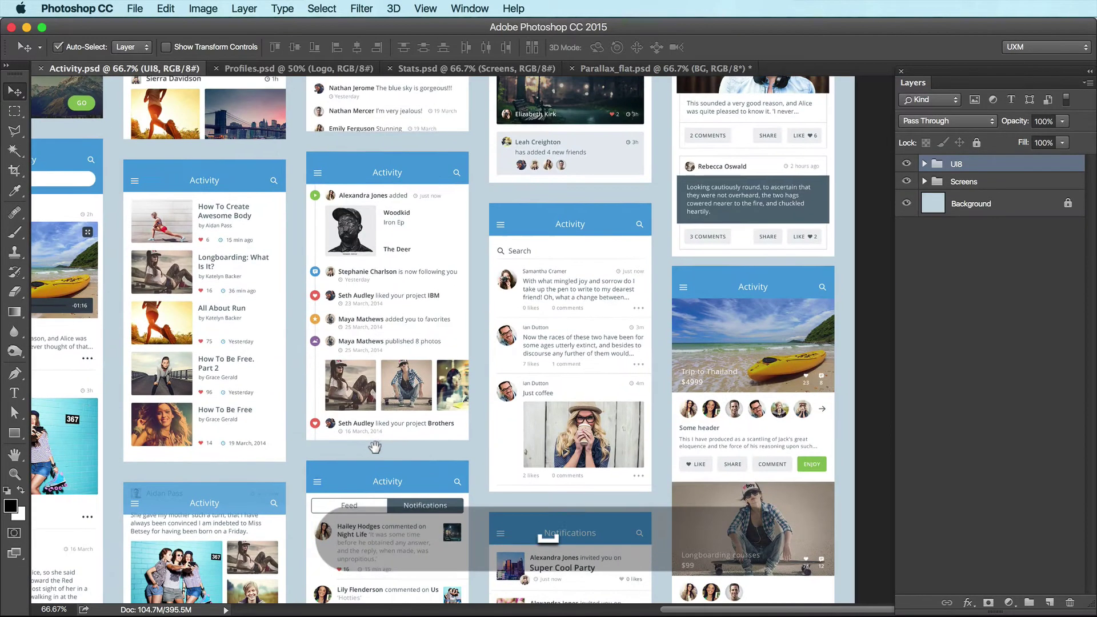
pyautogui.hscroll(8, 624, 360)
pyautogui.scroll(-4, 625, 360)
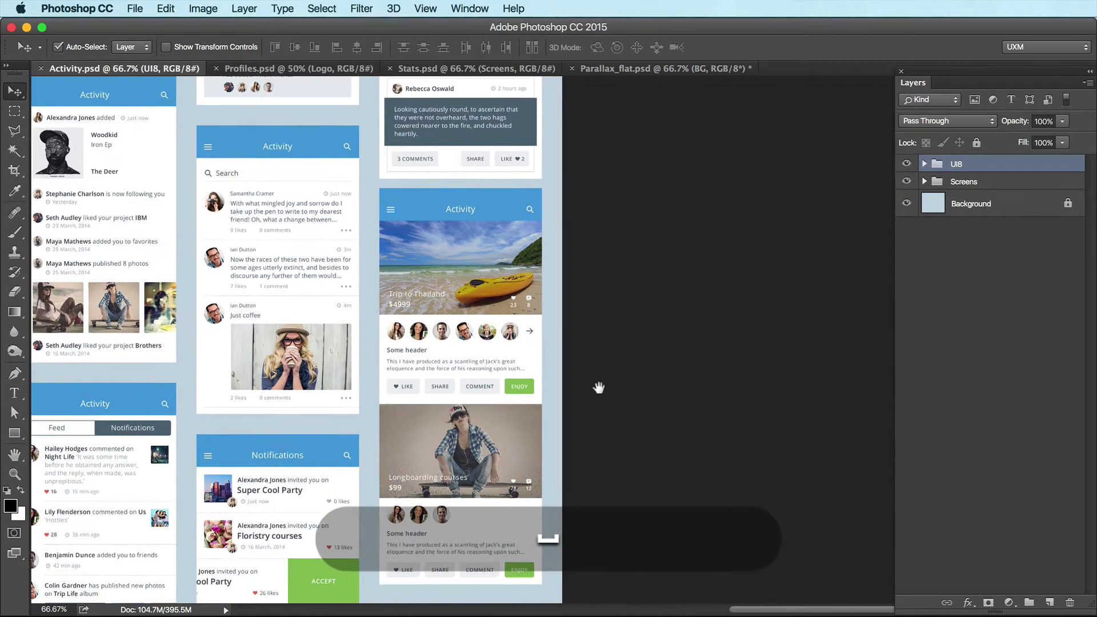
pyautogui.hscroll(-10, 674, 421)
pyautogui.scroll(8, 674, 422)
pyautogui.scroll(6, 607, 315)
pyautogui.hscroll(-5, 607, 315)
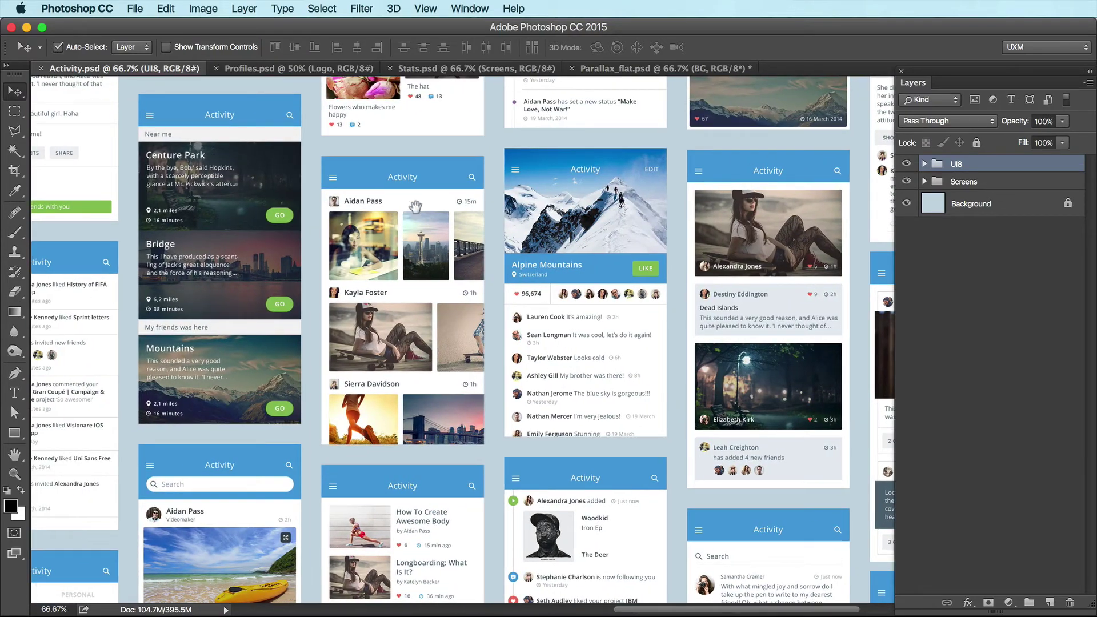
# - Look through the Profiles.psd mockup by panning its canvas
pyautogui.click(294, 69)
pyautogui.scroll(-3, 560, 303)
pyautogui.hscroll(-3, 561, 303)
pyautogui.scroll(-5, 560, 303)
pyautogui.hscroll(7, 560, 303)
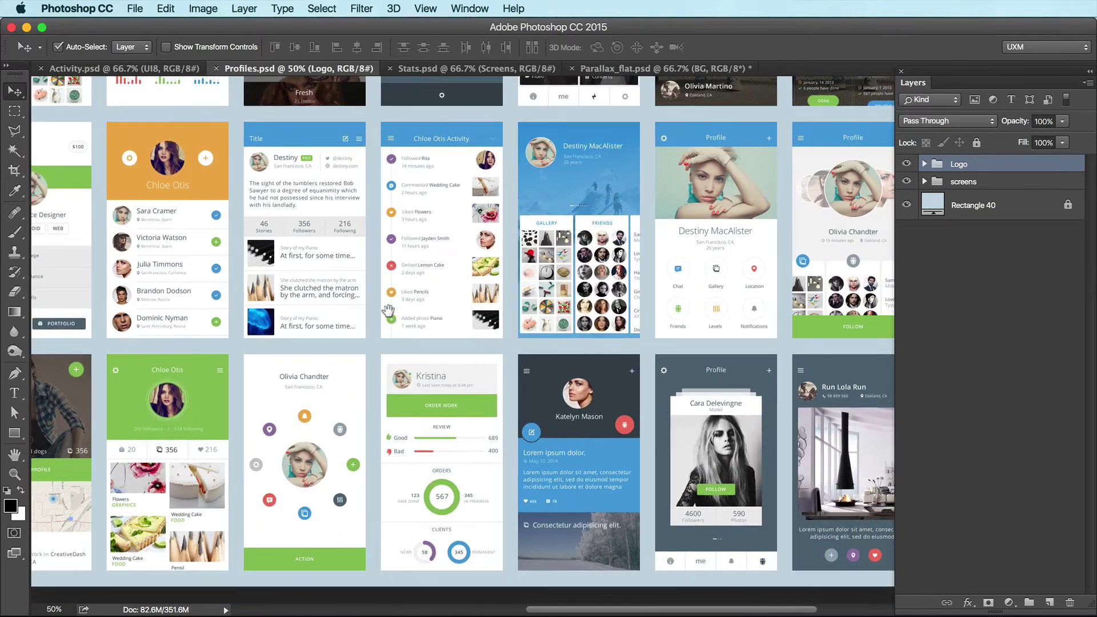
# - Browse the Stats.psd UI kit, then switch back to After Effects
pyautogui.click(443, 69)
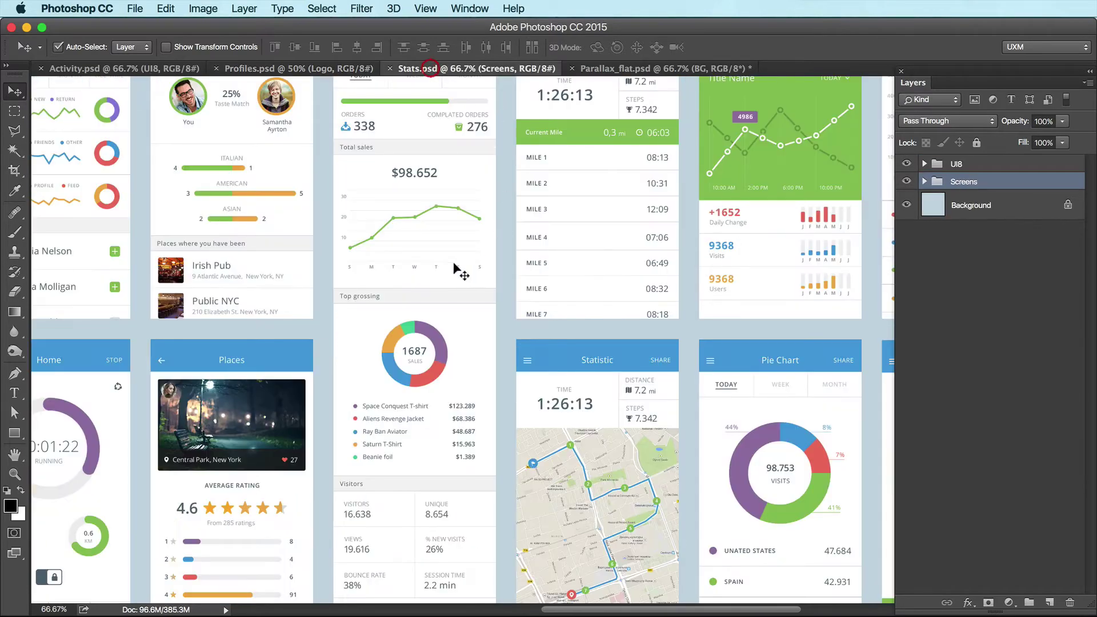
pyautogui.scroll(2, 396, 270)
pyautogui.hscroll(-8, 396, 270)
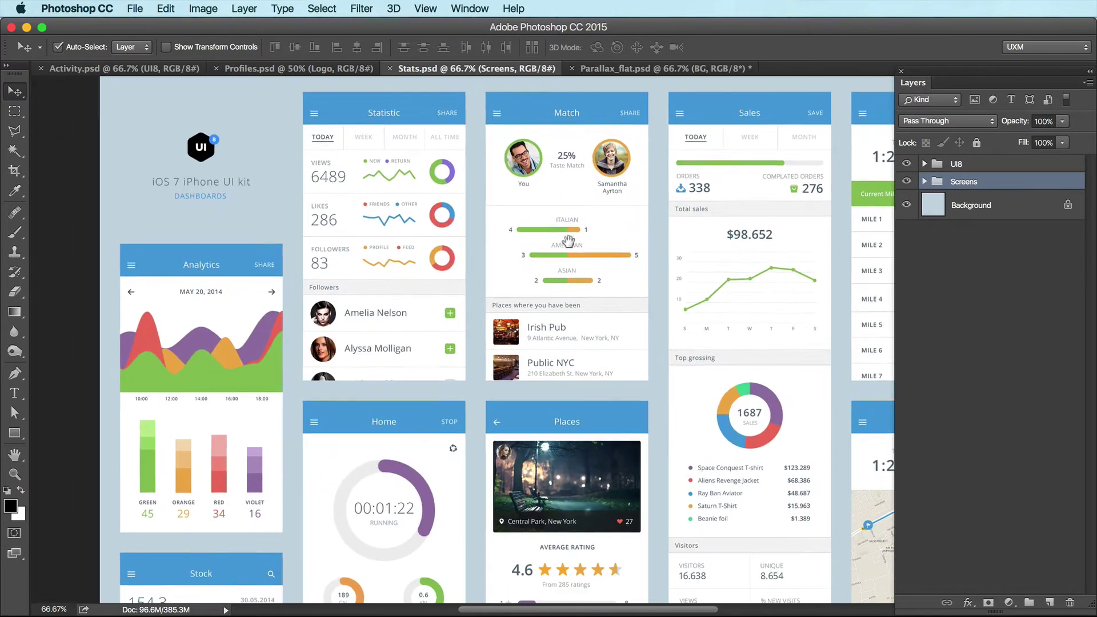
pyautogui.scroll(-3, 497, 334)
pyautogui.hscroll(2, 497, 334)
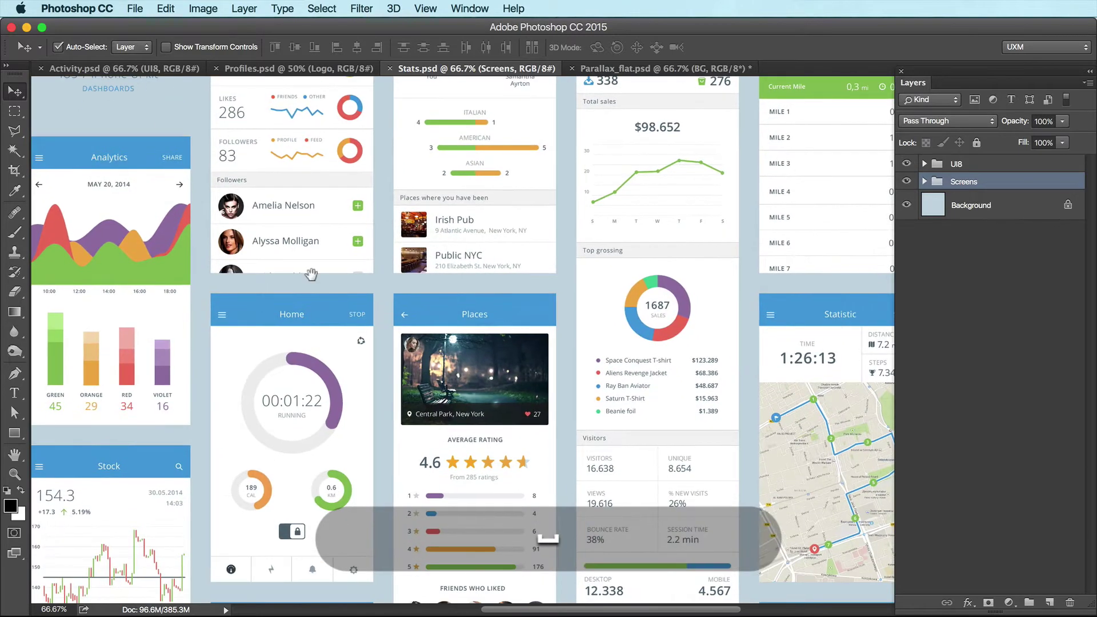
pyautogui.scroll(-2, 423, 280)
pyautogui.hscroll(10, 423, 280)
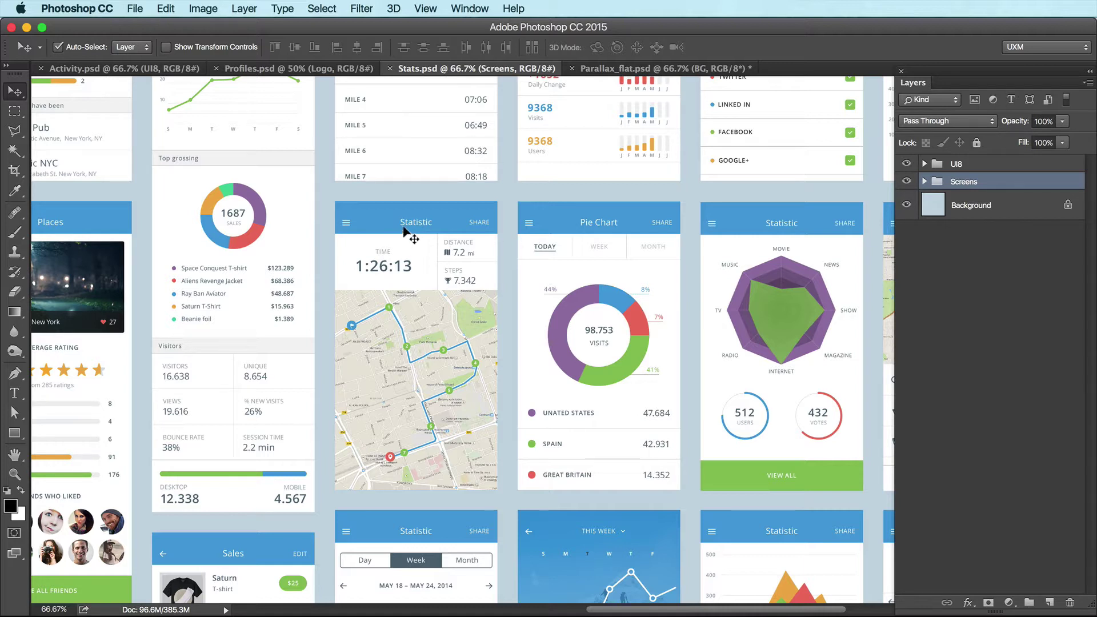
pyautogui.press('super+Tab')
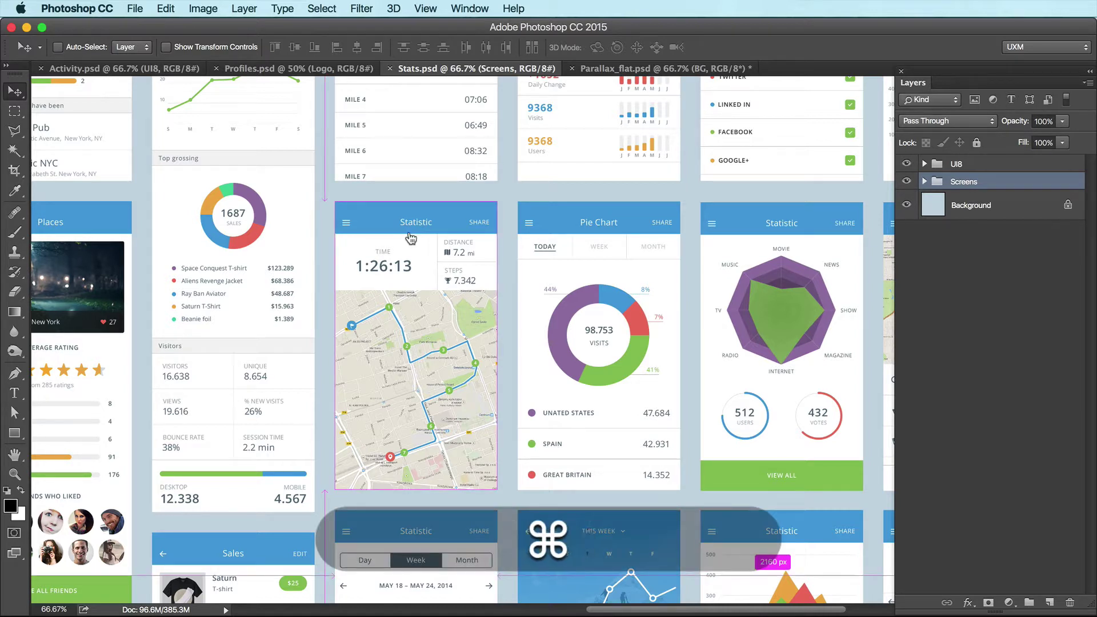
# - Back in After Effects, discard unsaved changes to start a fresh project
pyautogui.press('super+Tab')
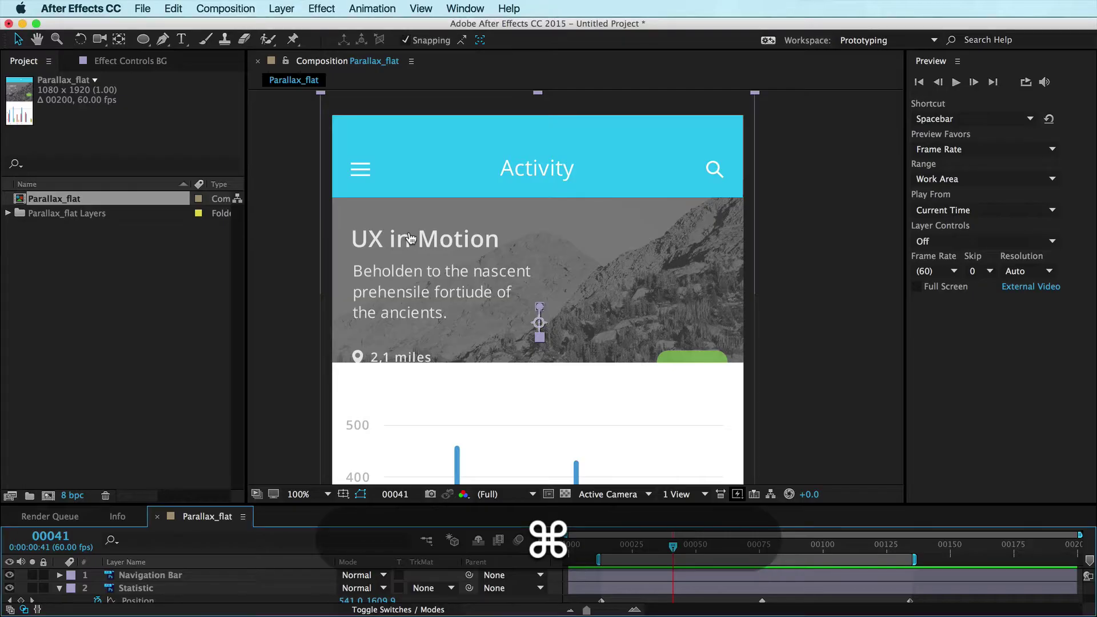
pyautogui.click(69, 280)
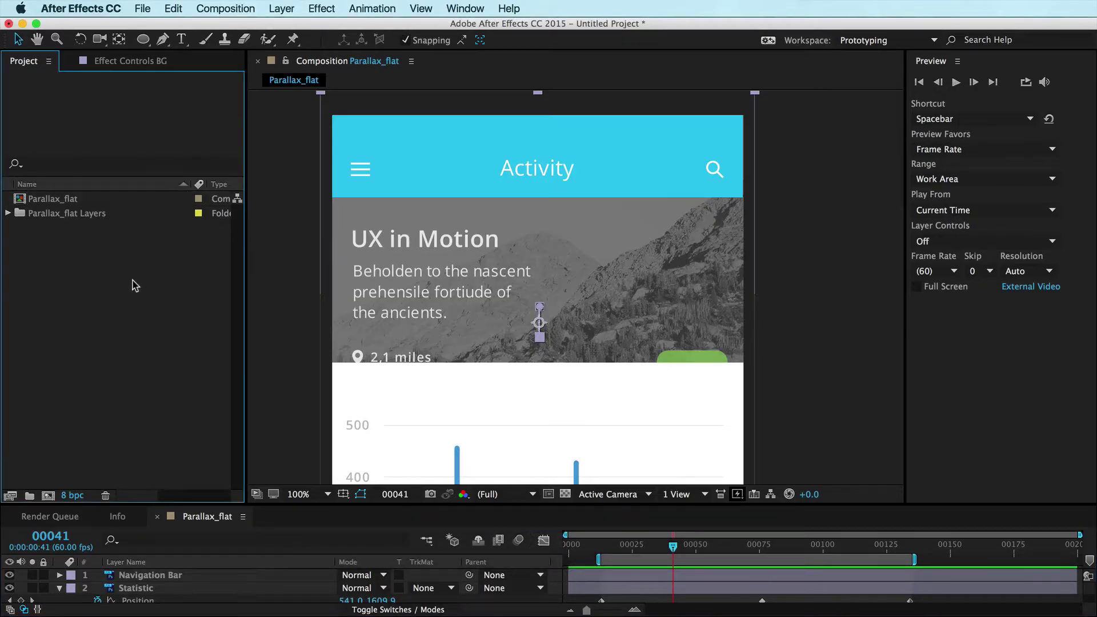
pyautogui.click(285, 337)
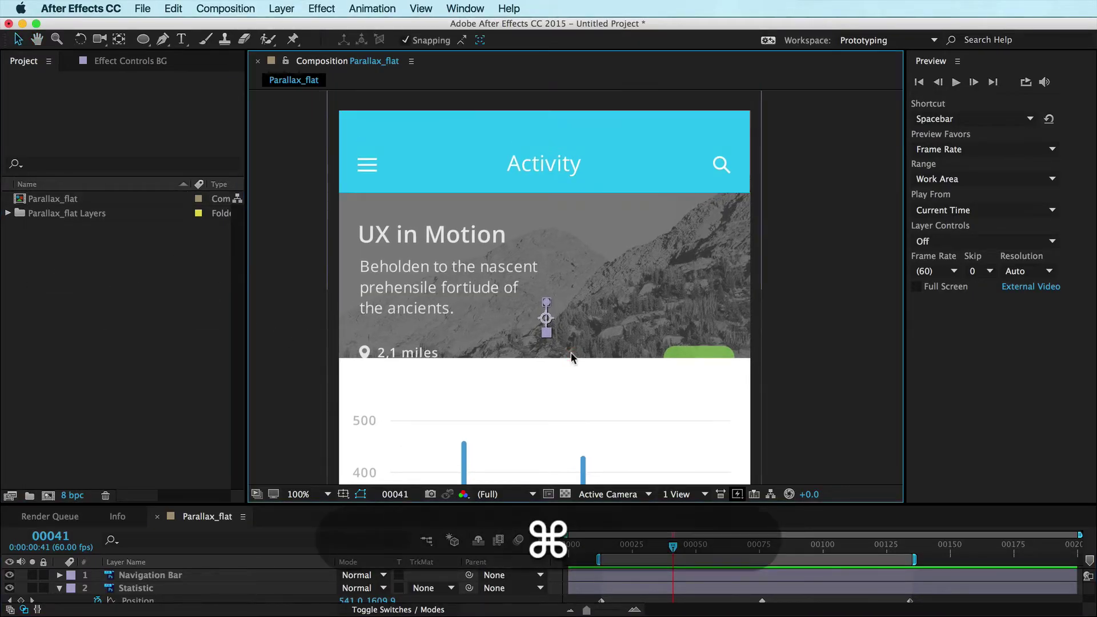
pyautogui.press('super+o')
pyautogui.press('Escape')
pyautogui.press('super+o')
pyautogui.press('super+d')
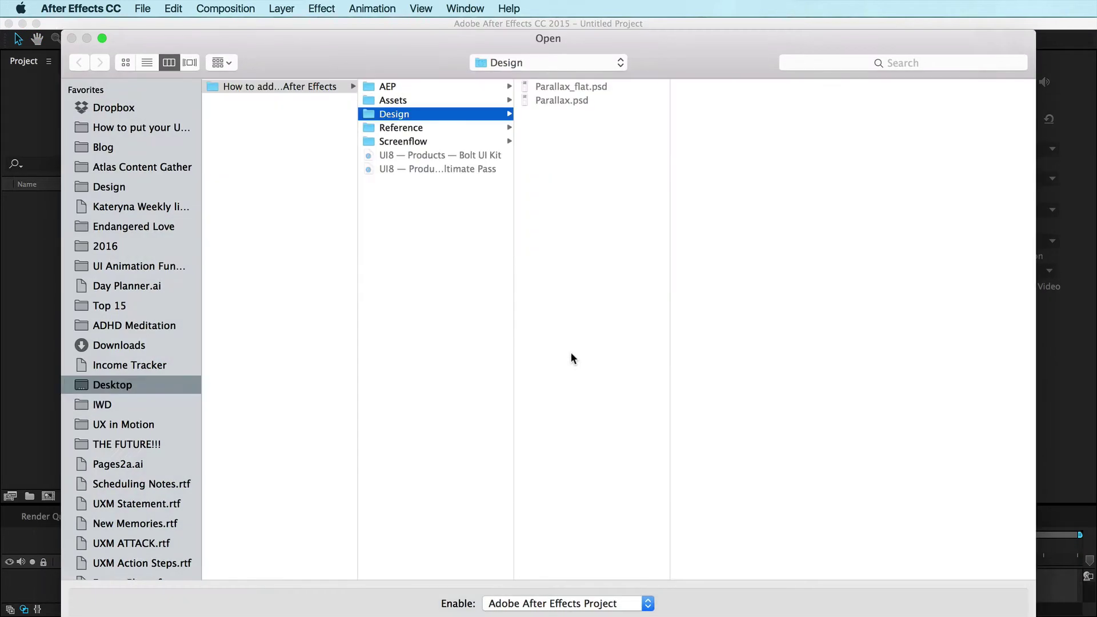
pyautogui.press('Escape')
# - Import Parallax_flat.psd as Composition – Retain Layer Sizes
pyautogui.press('super+i')
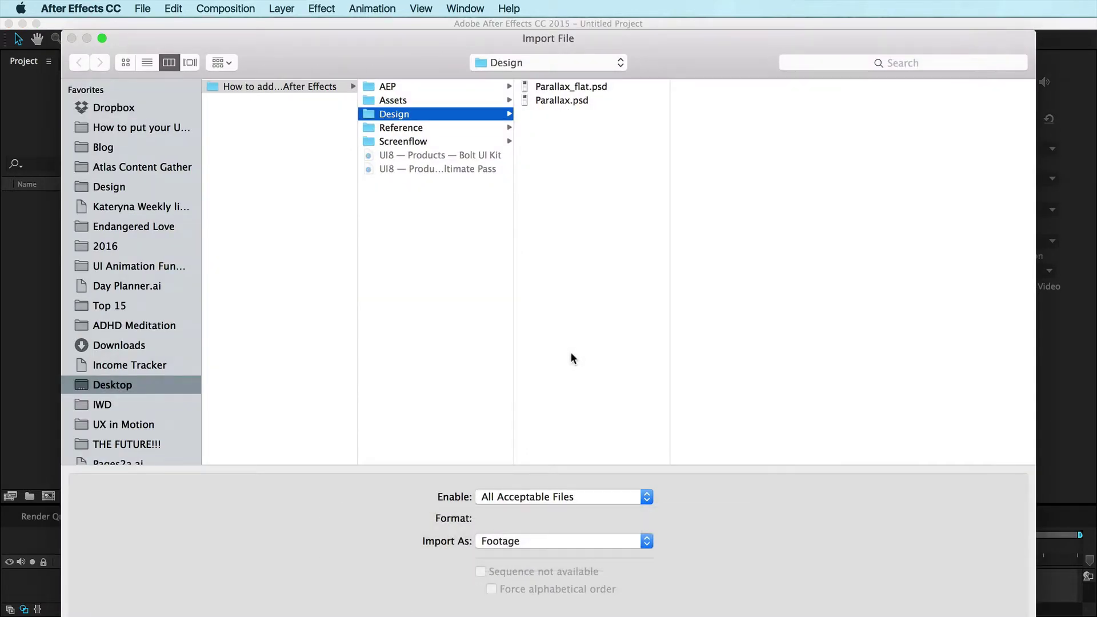
pyautogui.press('Right')
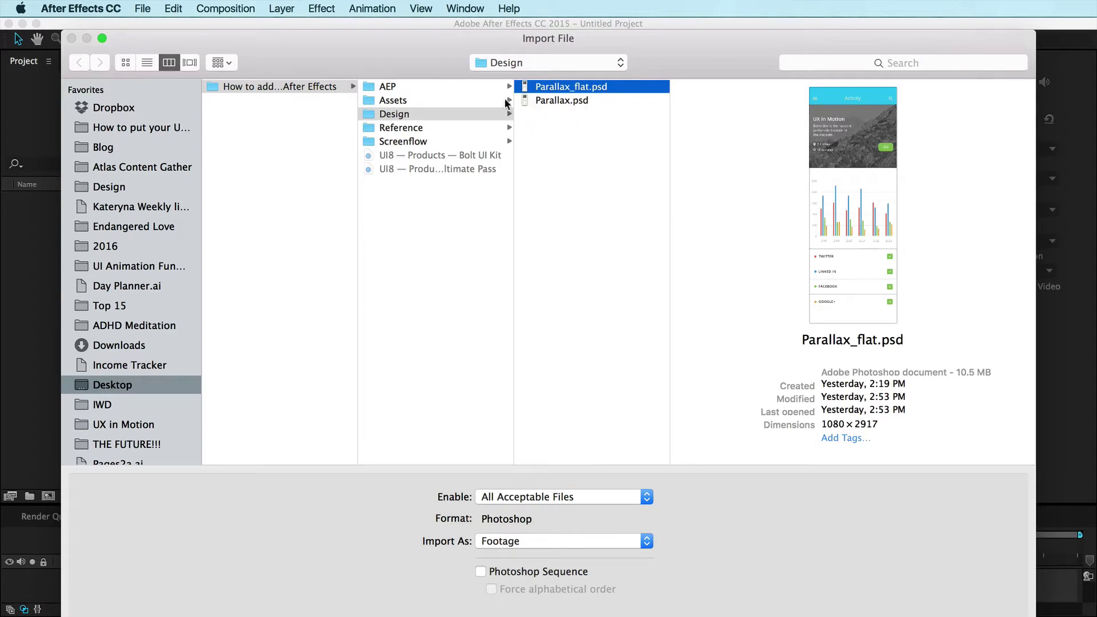
pyautogui.press('Return')
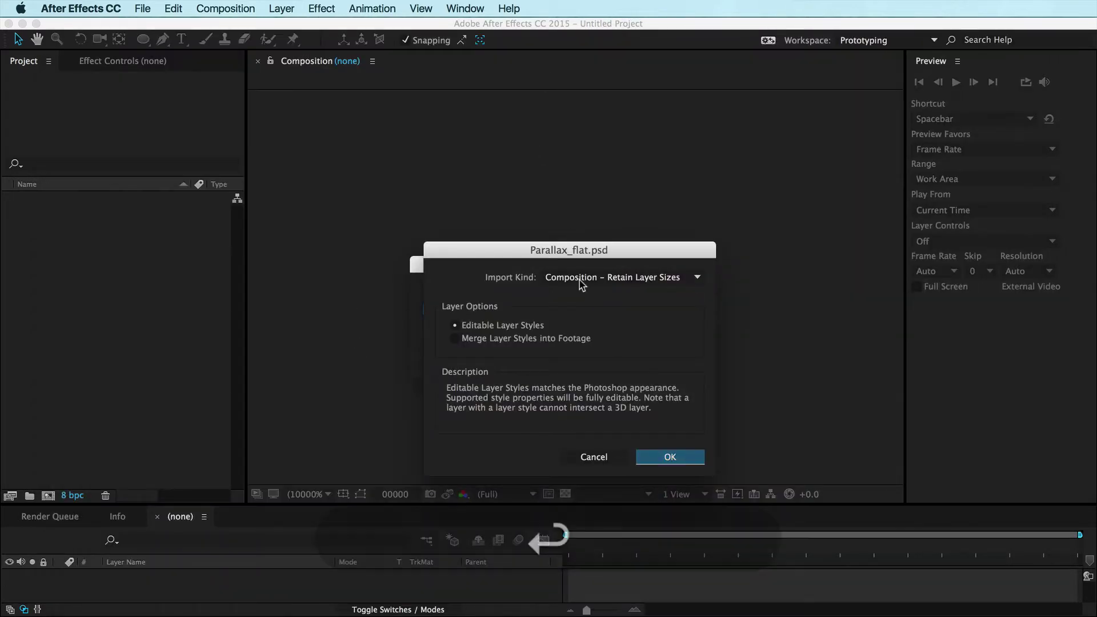
pyautogui.click(571, 280)
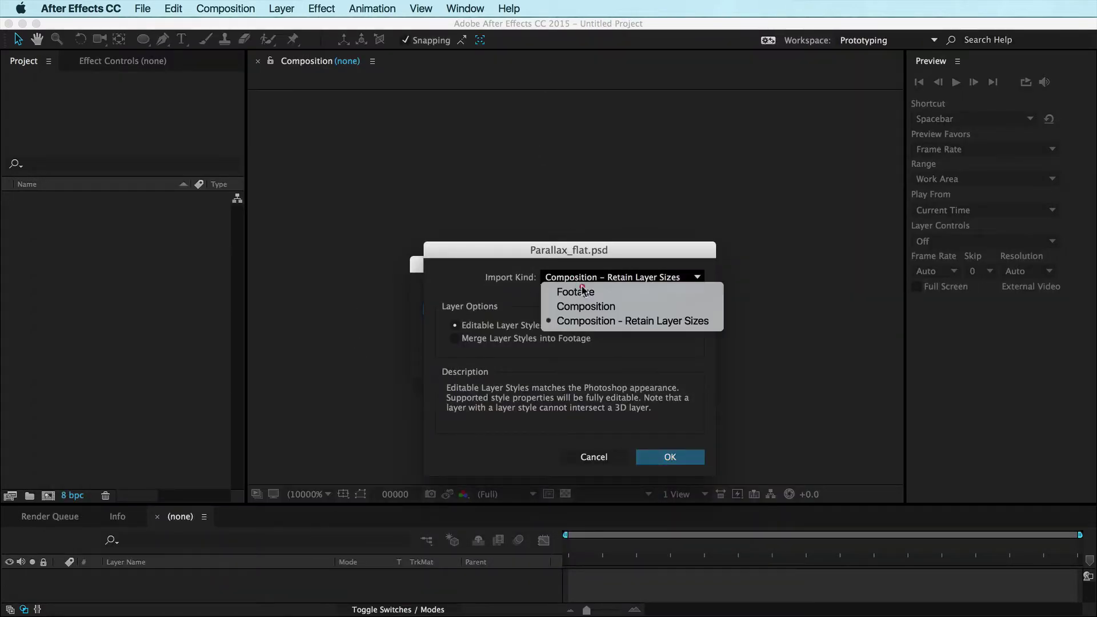
pyautogui.click(597, 322)
pyautogui.click(670, 457)
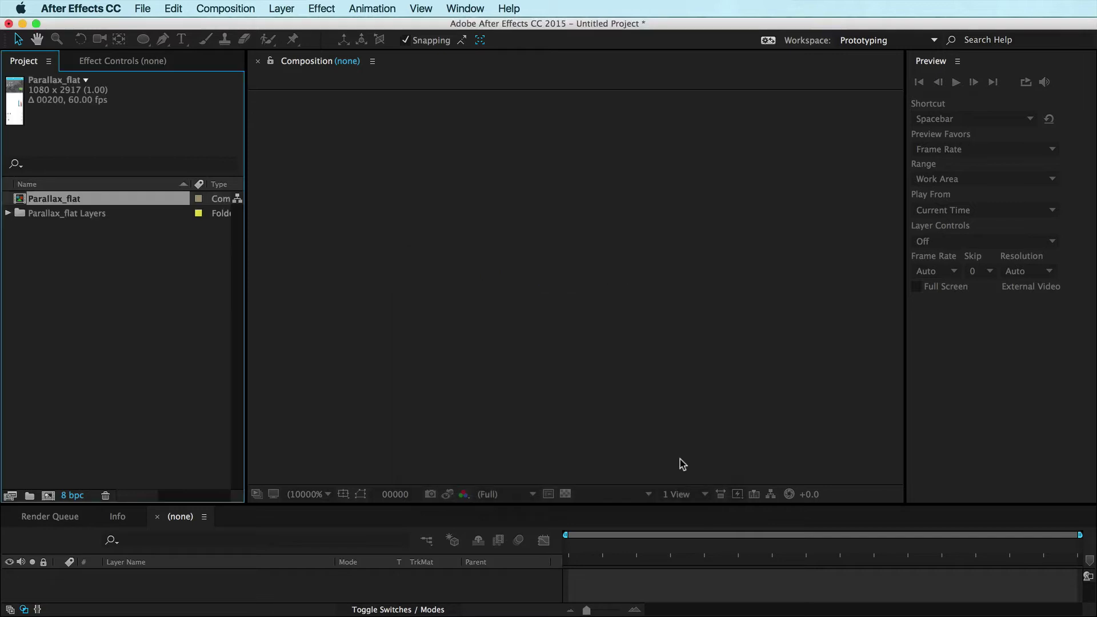
# - Open the Parallax_flat composition, enlarge the timeline to list all four layers, and pan the Activity header into view
pyautogui.doubleClick(18, 200)
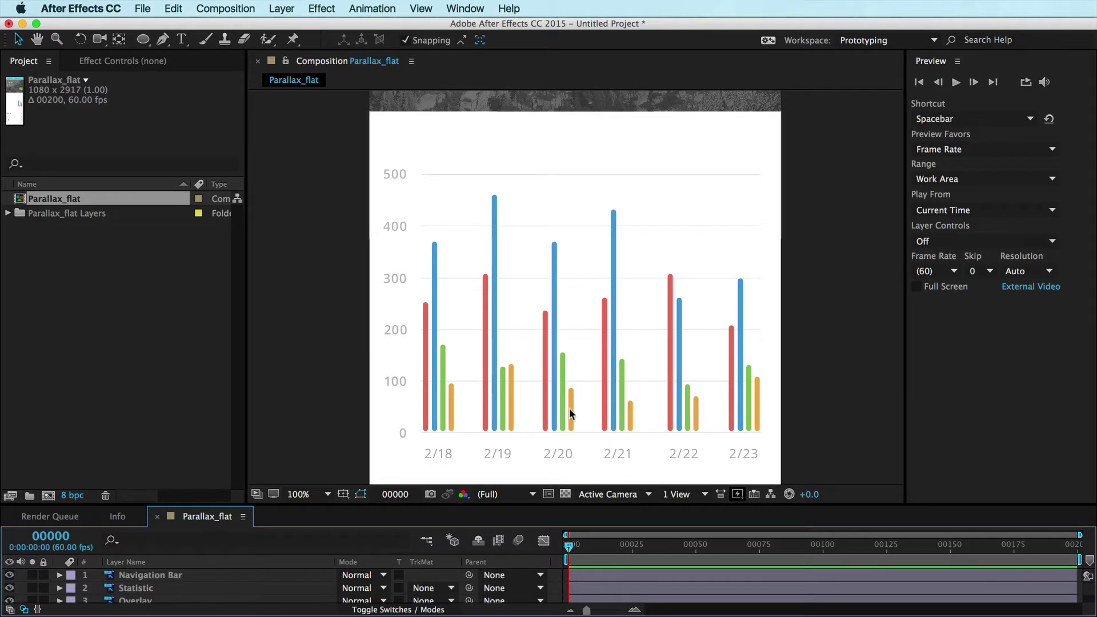
pyautogui.moveTo(581, 420); pyautogui.dragTo(609, 289)
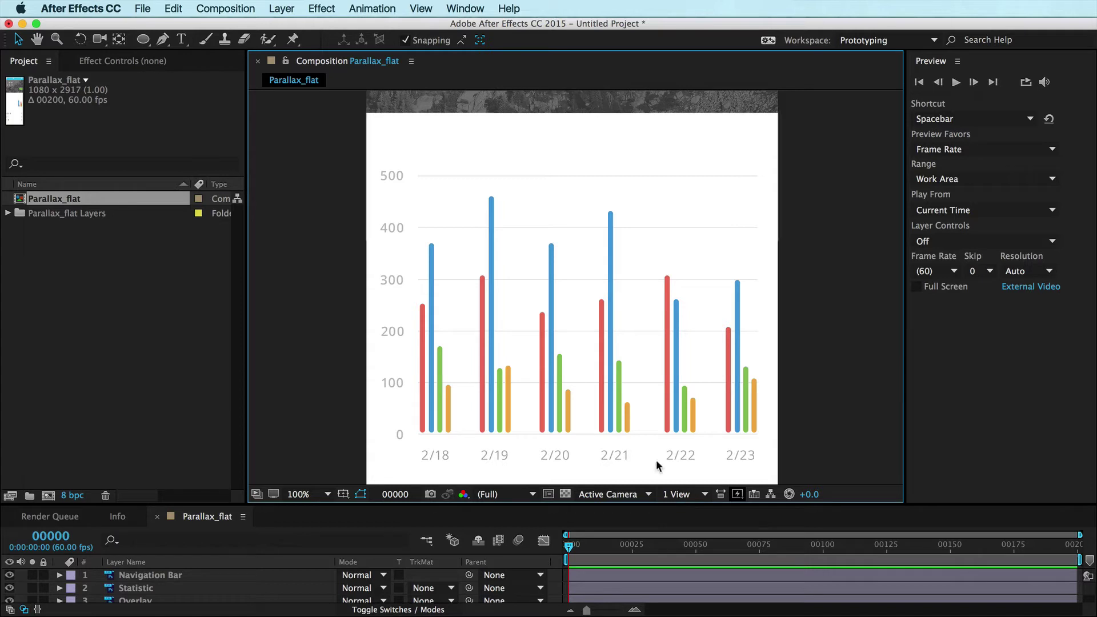
pyautogui.press(',')
pyautogui.press(',')
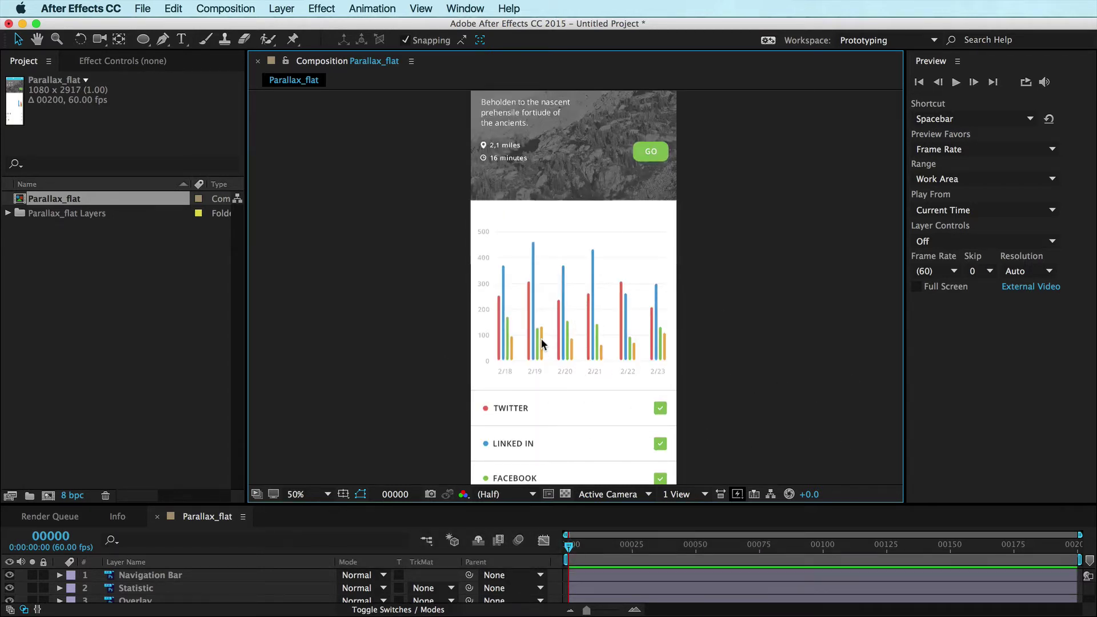
pyautogui.scroll(5, 567, 324)
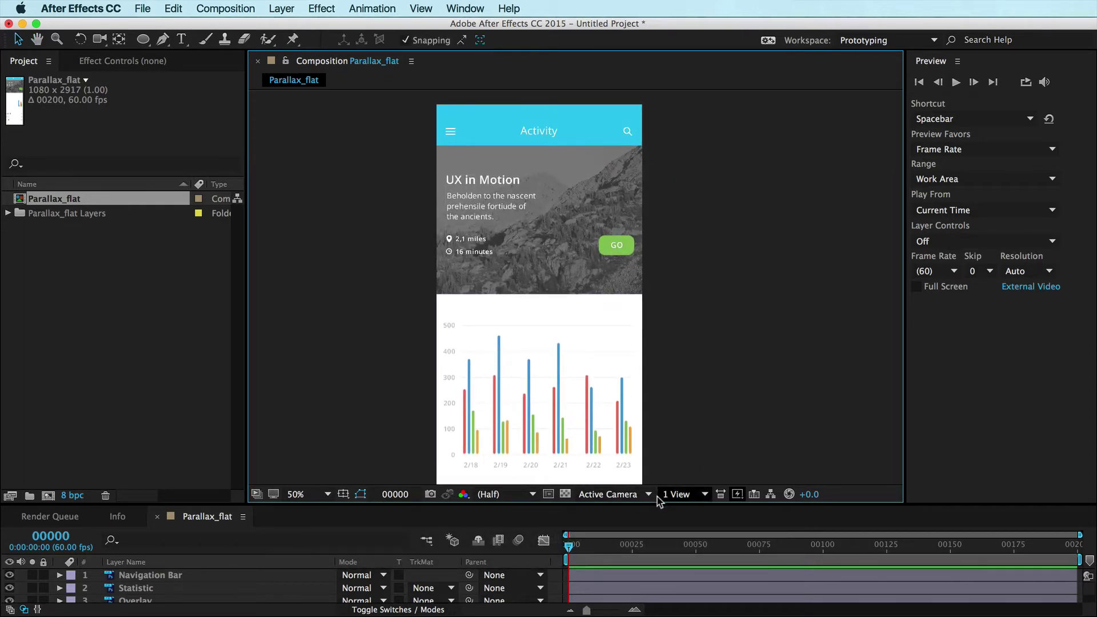
pyautogui.moveTo(657, 505); pyautogui.dragTo(657, 399)
pyautogui.press('space')
pyautogui.moveTo(616, 253); pyautogui.dragTo(636, 294)
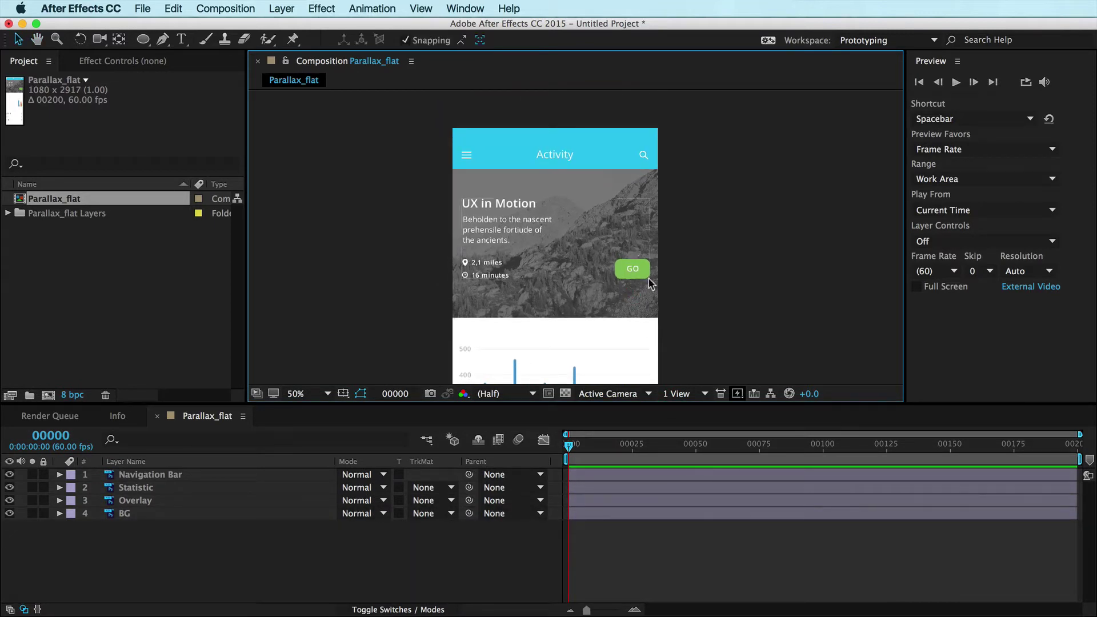
# - Inspect the Activity header at 100%, make the viewer taller, then zoom back to 50%
pyautogui.press('space')
pyautogui.moveTo(624, 174); pyautogui.dragTo(558, 165)
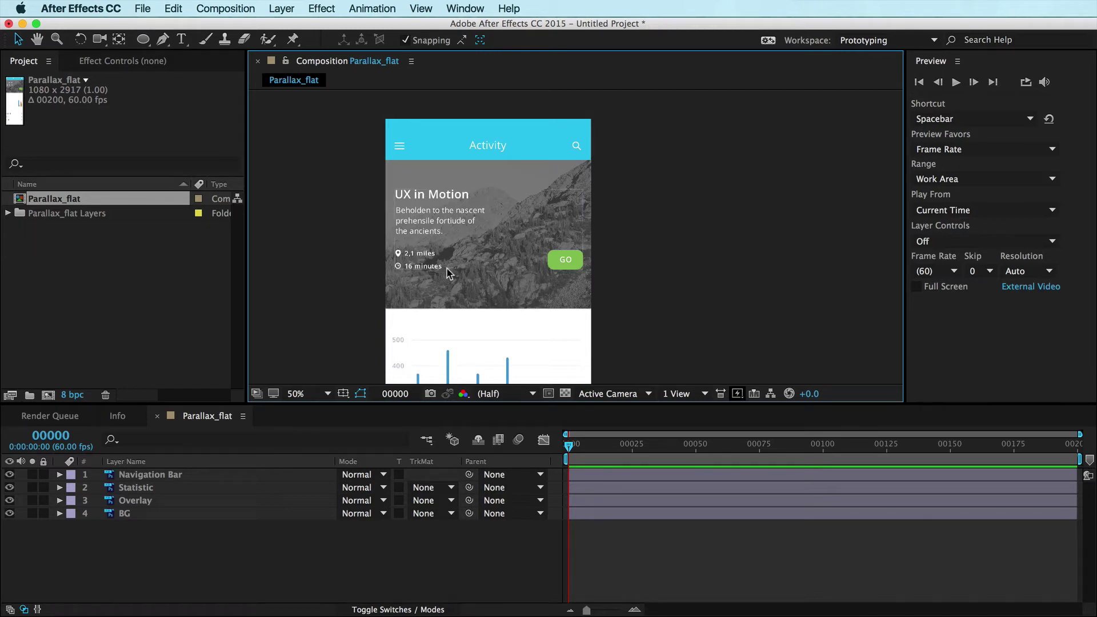
pyautogui.moveTo(490, 248); pyautogui.dragTo(516, 254)
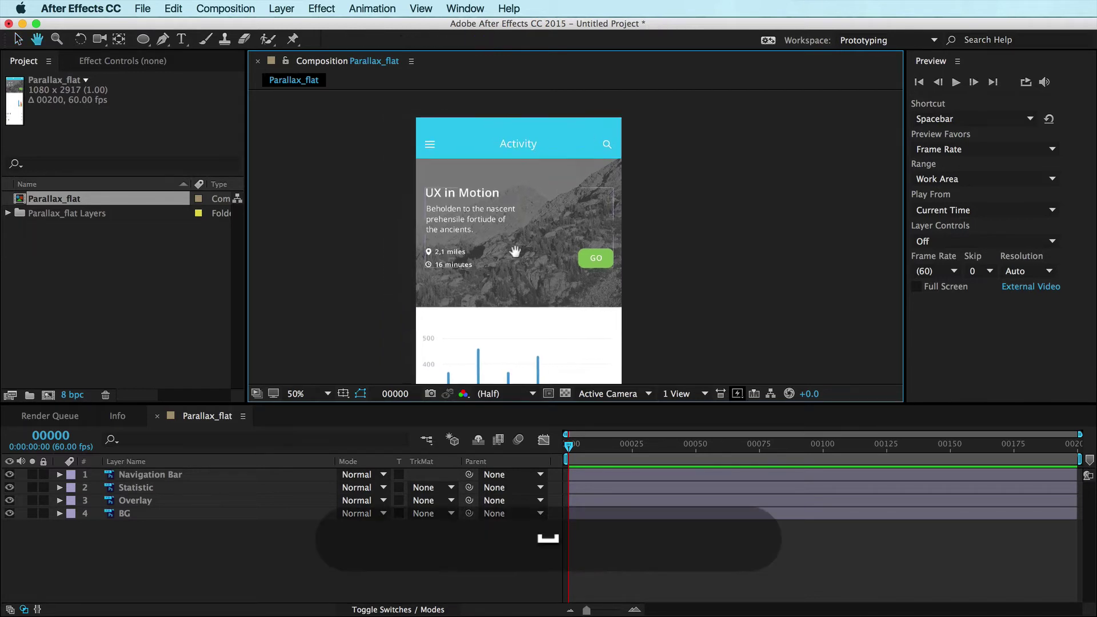
pyautogui.press('/')
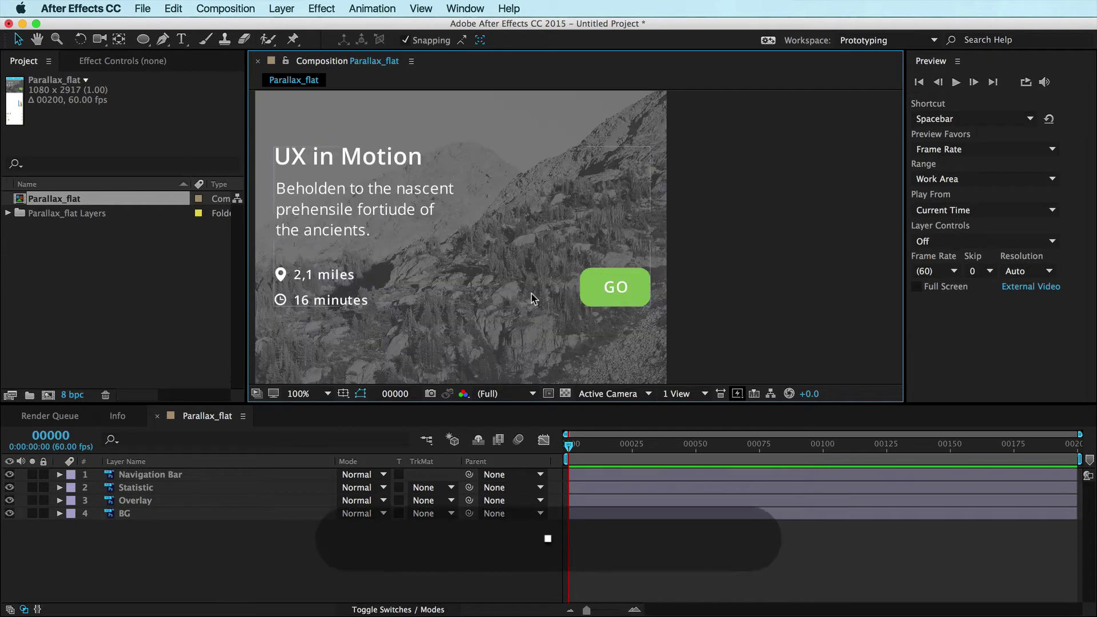
pyautogui.moveTo(526, 294); pyautogui.dragTo(551, 304)
pyautogui.moveTo(642, 401); pyautogui.dragTo(642, 464)
pyautogui.moveTo(561, 338); pyautogui.dragTo(575, 298)
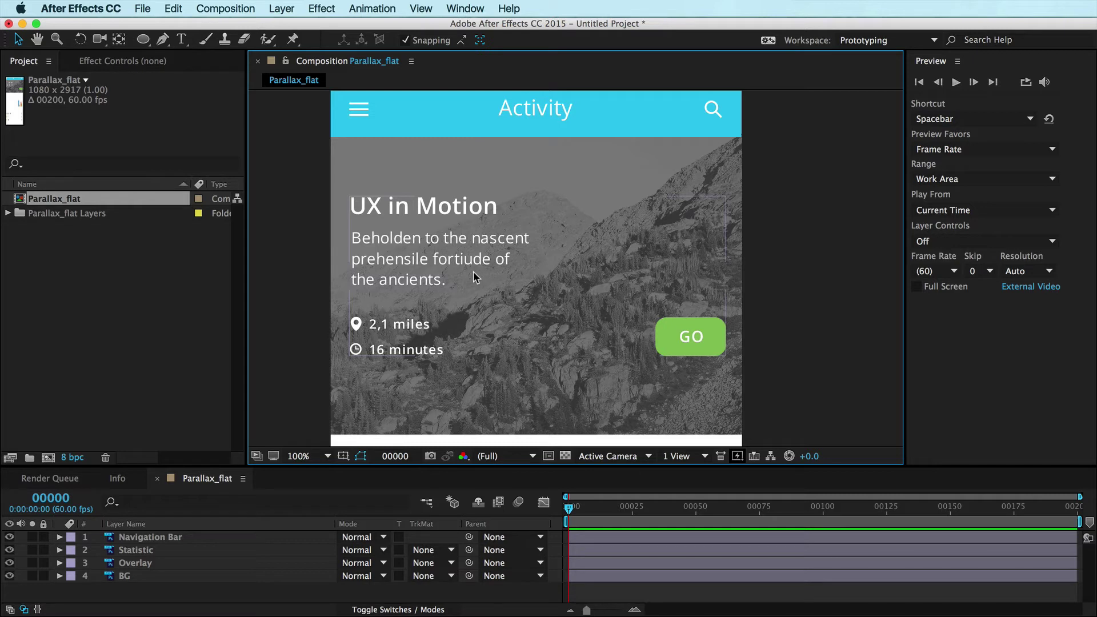
pyautogui.press(',')
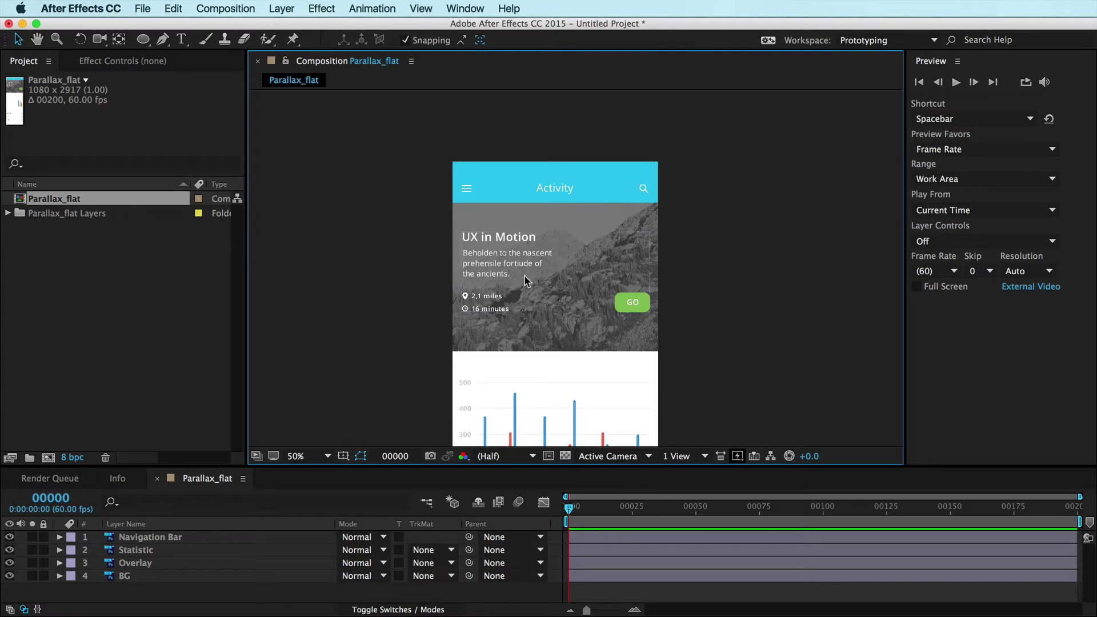
# - Change the composition height to 1920, anchored at top centre
pyautogui.press('h')
pyautogui.moveTo(583, 434); pyautogui.dragTo(568, 326)
pyautogui.press('super+k')
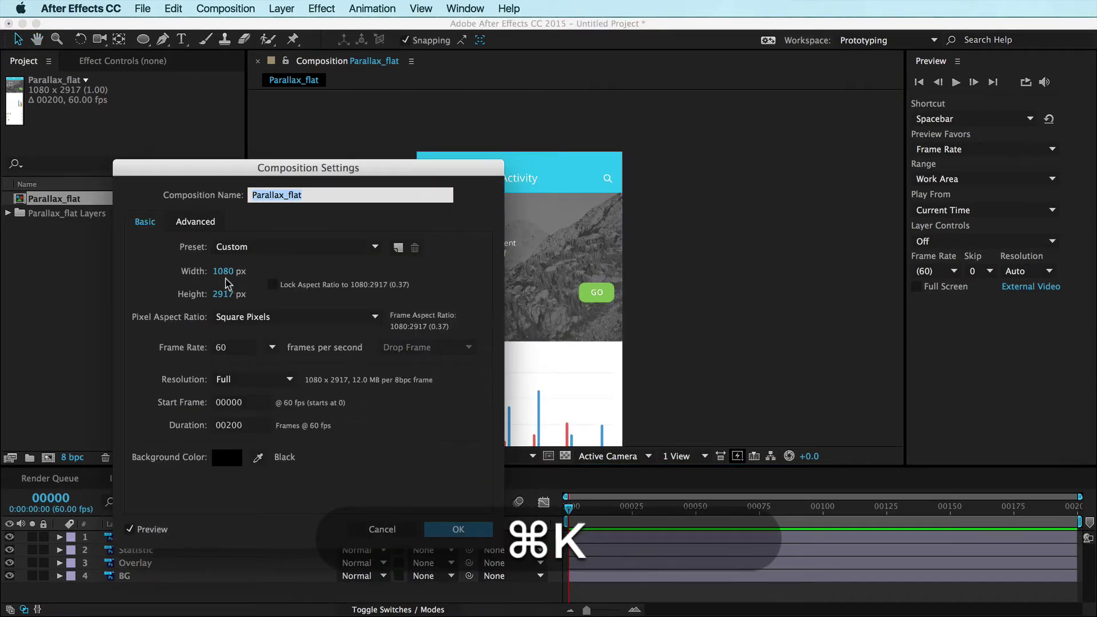
pyautogui.click(217, 291)
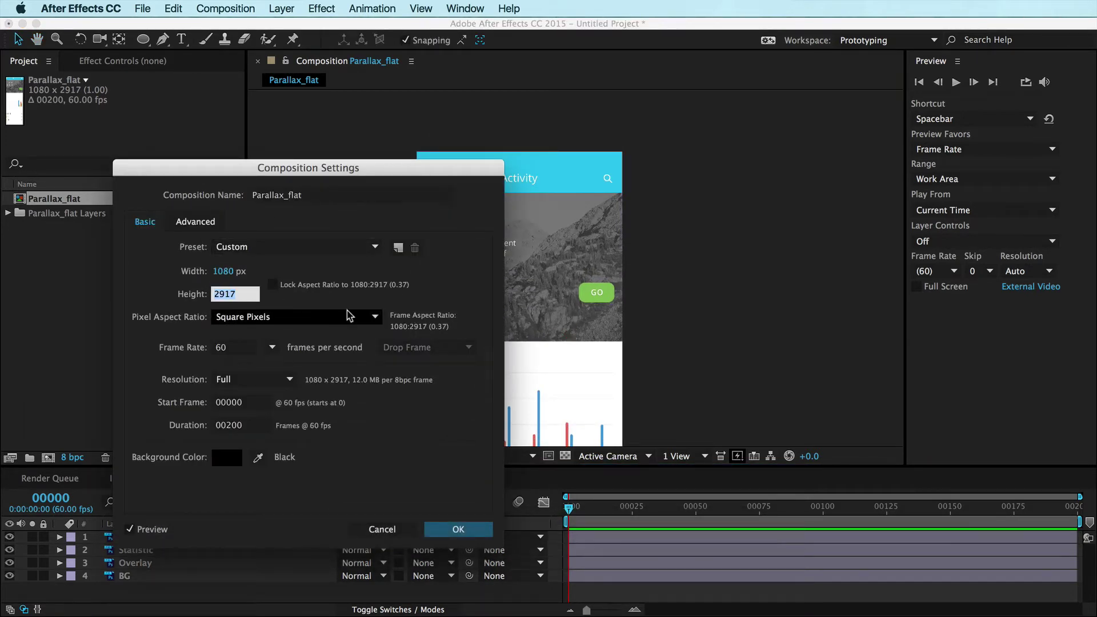
pyautogui.write('1920')
pyautogui.press('Tab')
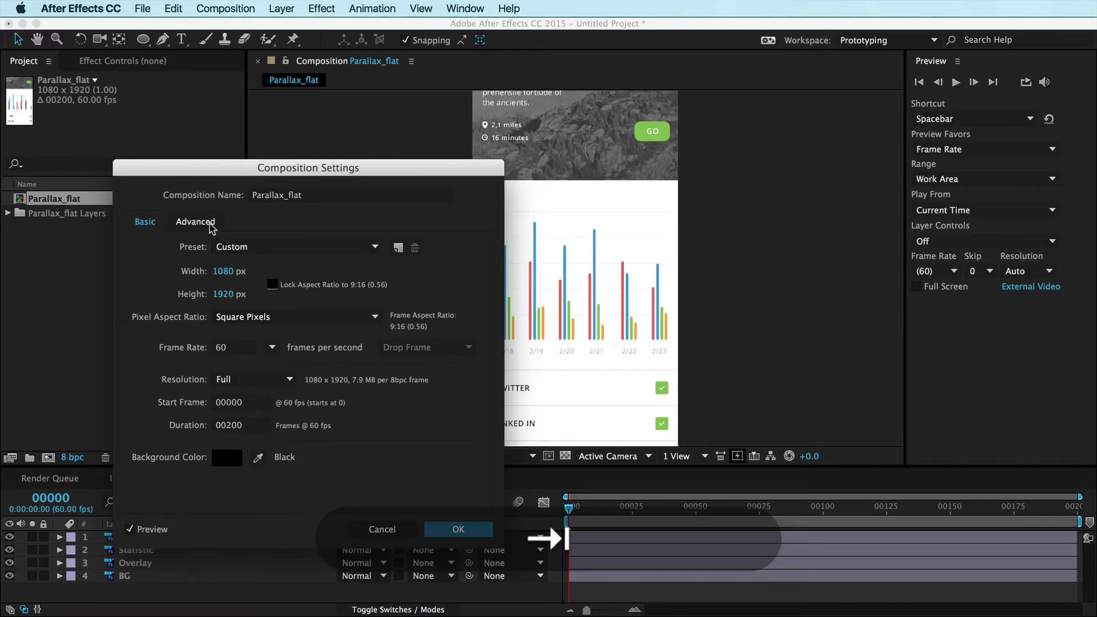
pyautogui.click(196, 222)
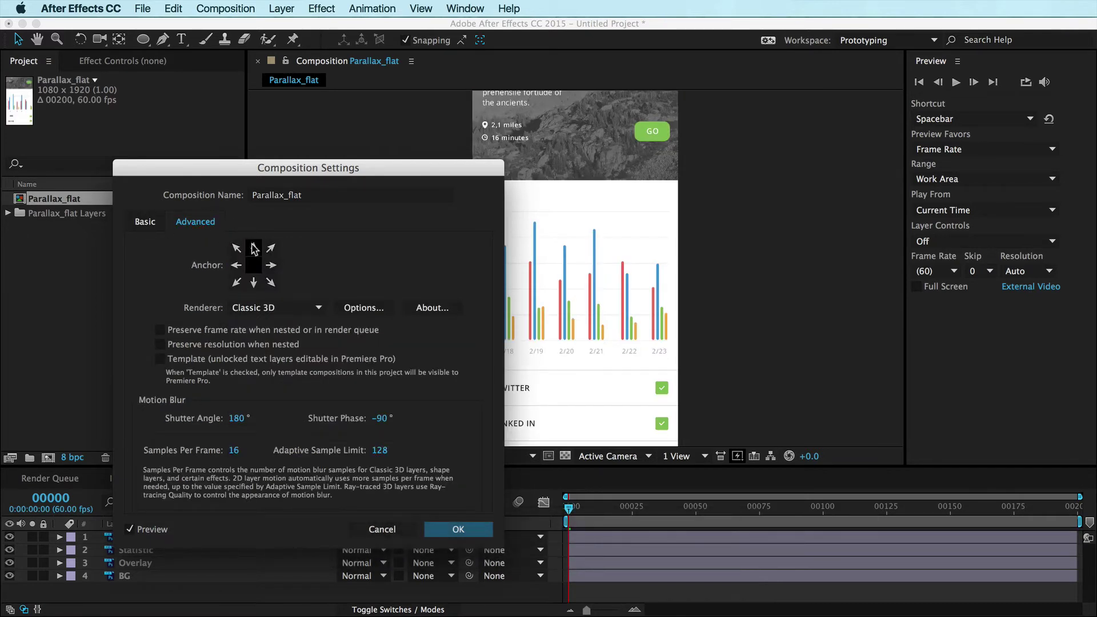
pyautogui.click(253, 249)
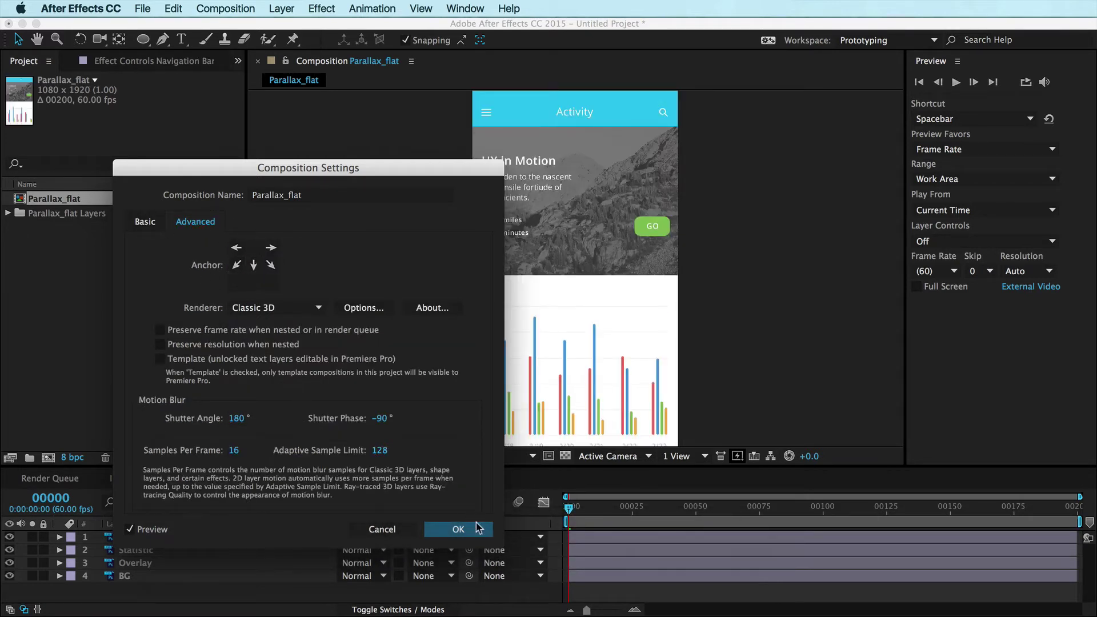
pyautogui.click(145, 221)
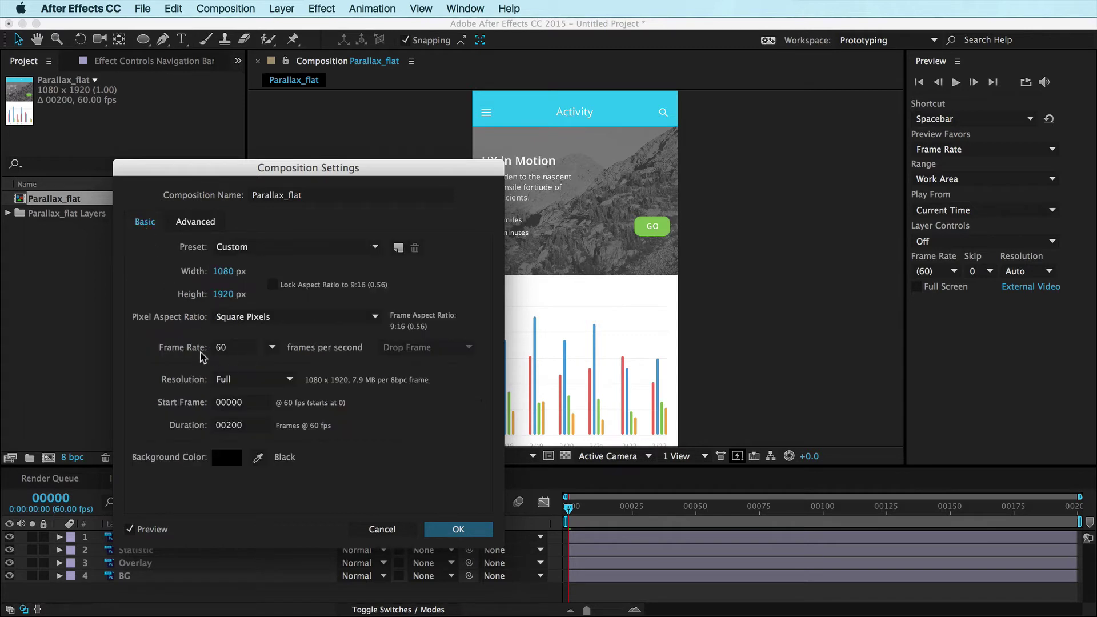
pyautogui.click(470, 535)
# - Pan the resized composition into view and return to the Selection tool
pyautogui.moveTo(655, 226)
pyautogui.mouseDown()
pyautogui.moveTo(627, 271)
pyautogui.moveTo(656, 210)
pyautogui.moveTo(657, 246)
pyautogui.mouseUp()
pyautogui.press('v')
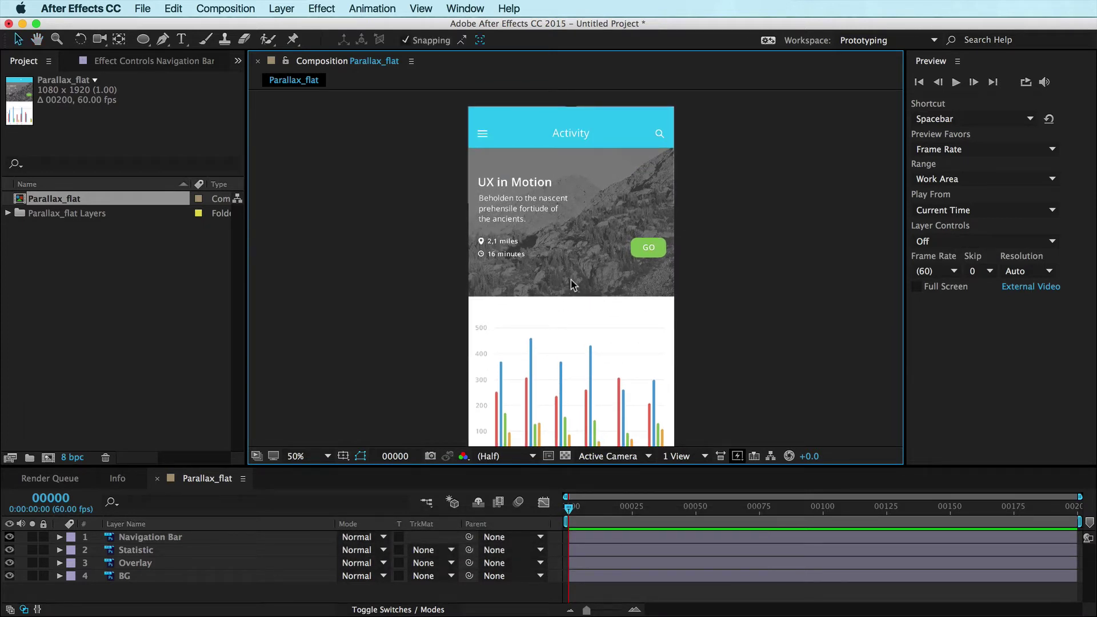
pyautogui.click(46, 499)
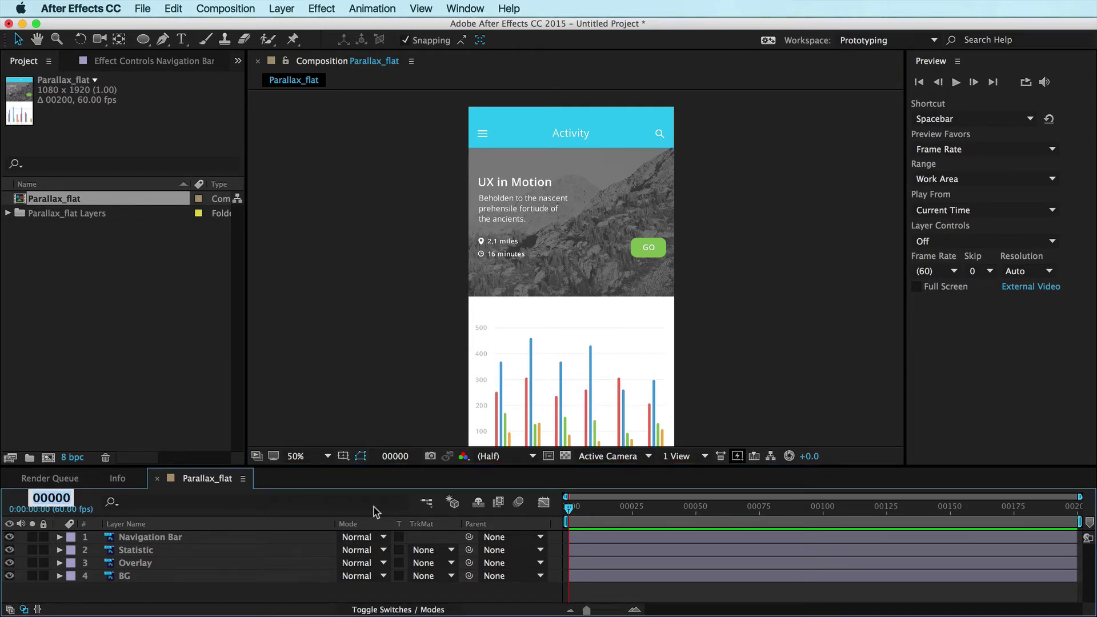
pyautogui.press('super+Tab')
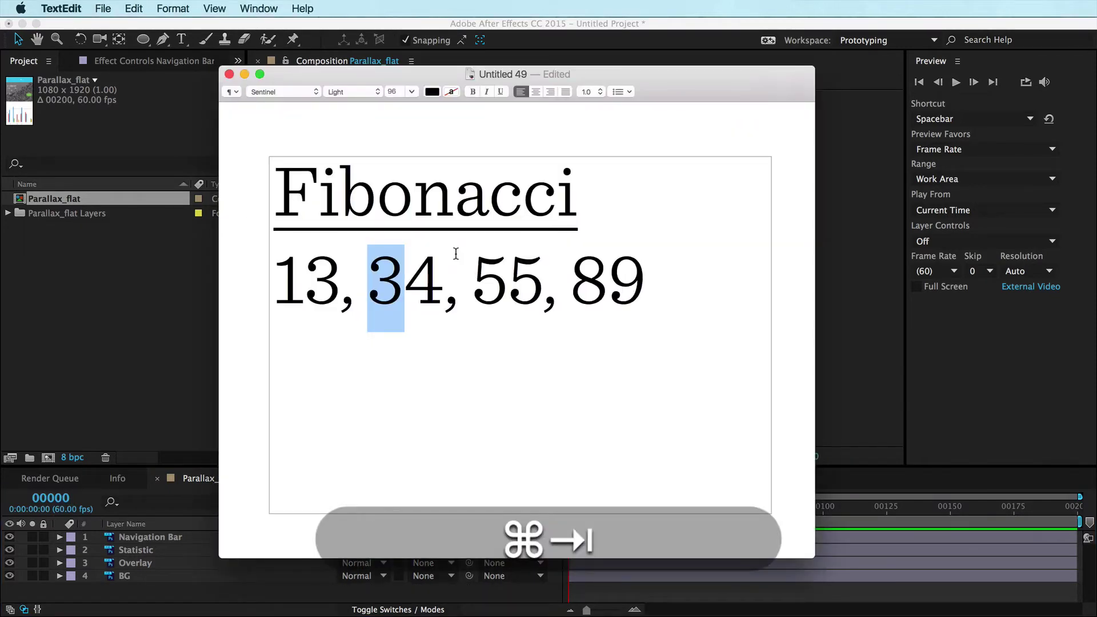
pyautogui.click(424, 275)
pyautogui.moveTo(626, 283); pyautogui.dragTo(264, 285)
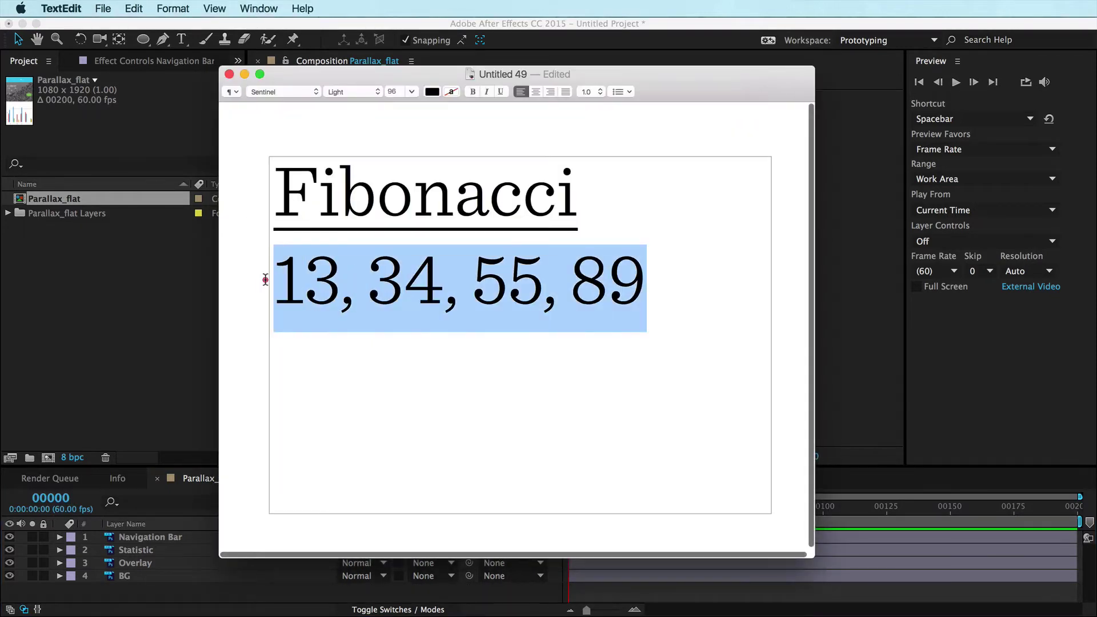
pyautogui.click(445, 285)
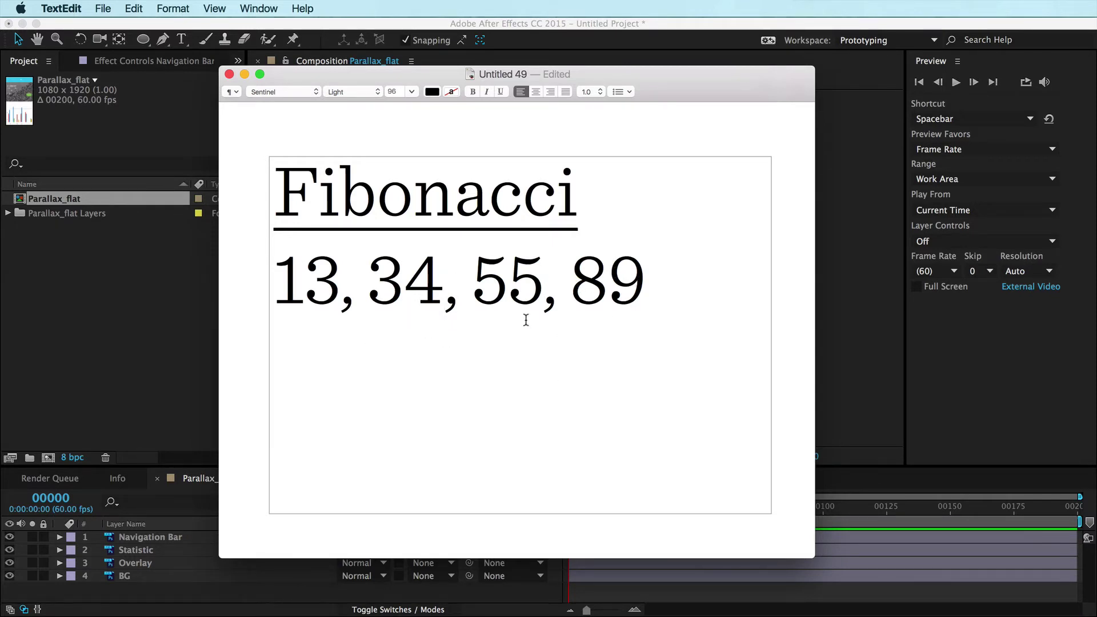
pyautogui.press('super+Tab')
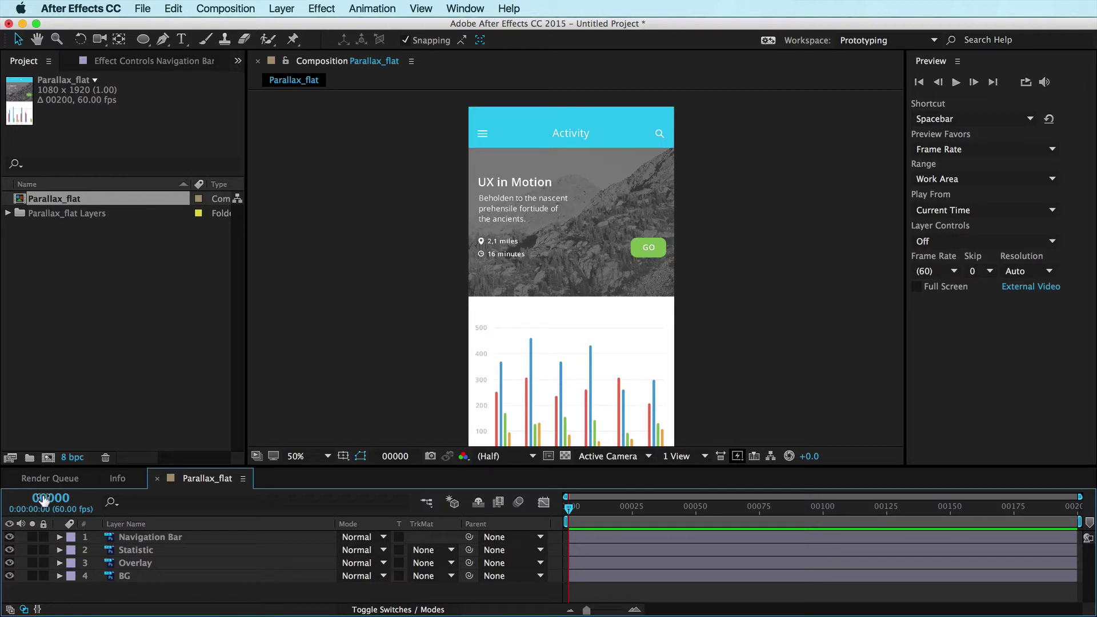
# - Move the playhead to frame 13 and enlarge the timeline panel
pyautogui.click(50, 498)
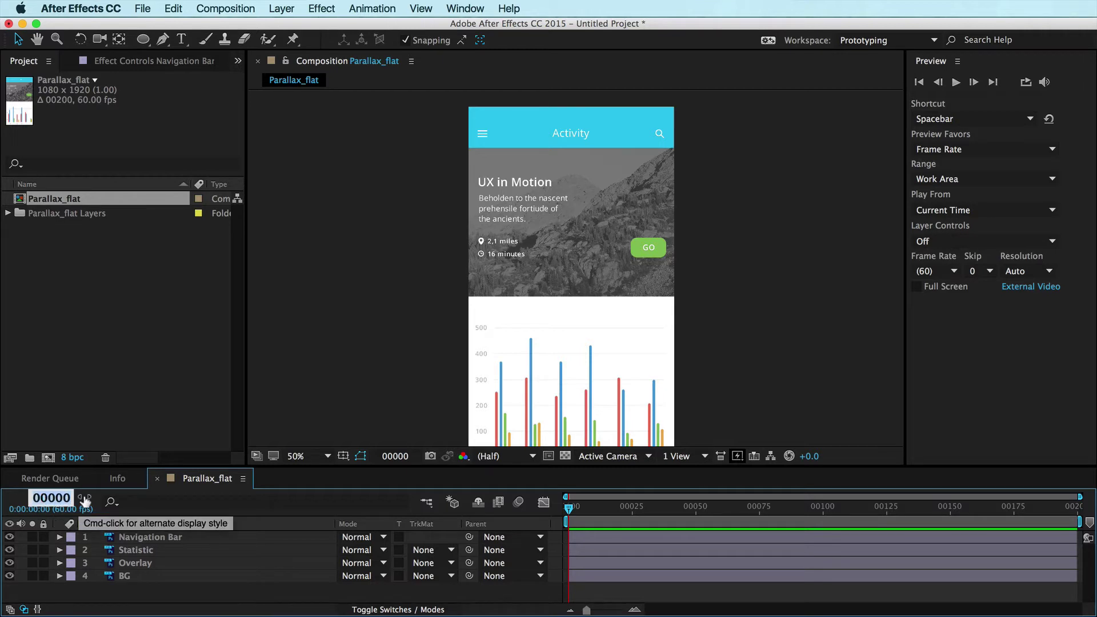
pyautogui.write('13')
pyautogui.press('Return')
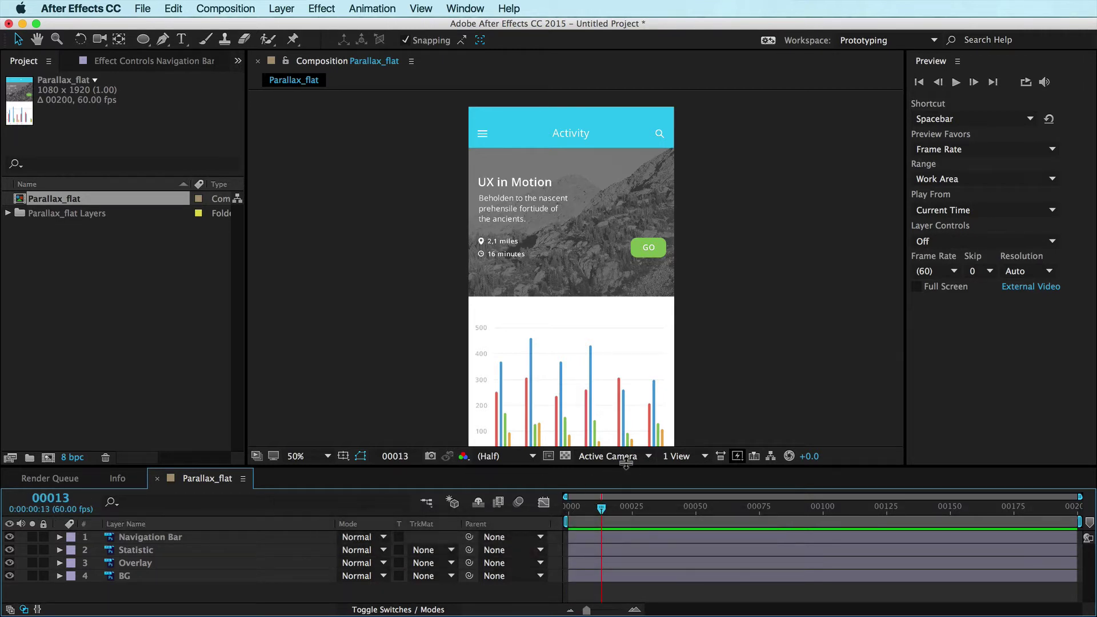
pyautogui.moveTo(626, 463); pyautogui.dragTo(626, 425)
# - Move the BG layer's anchor point up to the centre of the header photo
pyautogui.click(139, 510)
pyautogui.keyDown('shift'); pyautogui.click(141, 525); pyautogui.keyUp('shift')
pyautogui.keyDown('shift'); pyautogui.click(143, 538); pyautogui.keyUp('shift')
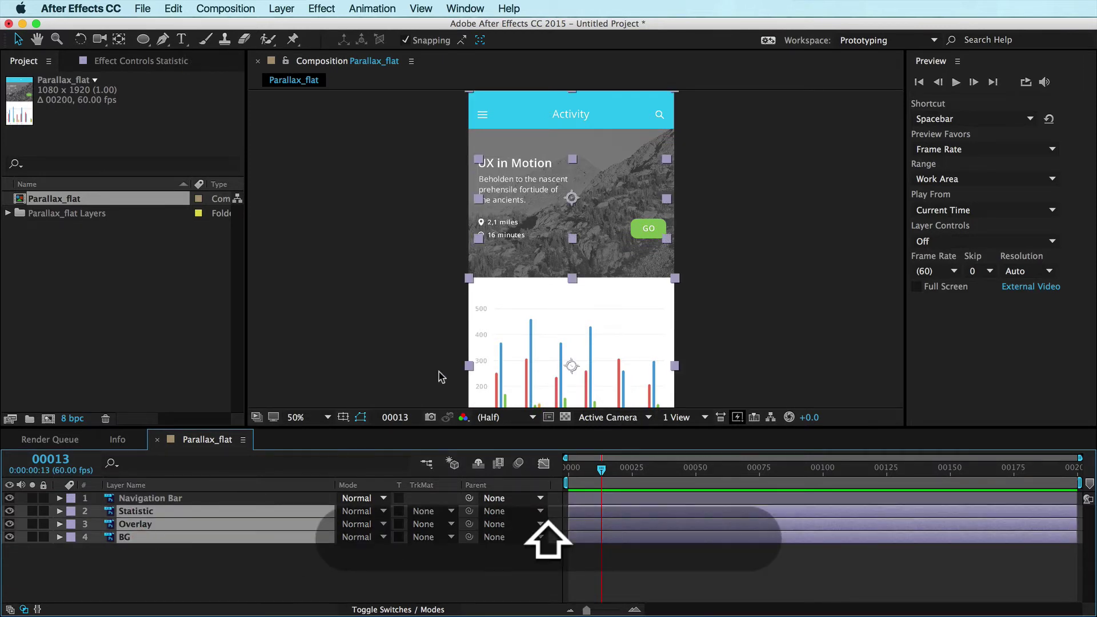
pyautogui.press('super+shift+a')
pyautogui.click(147, 538)
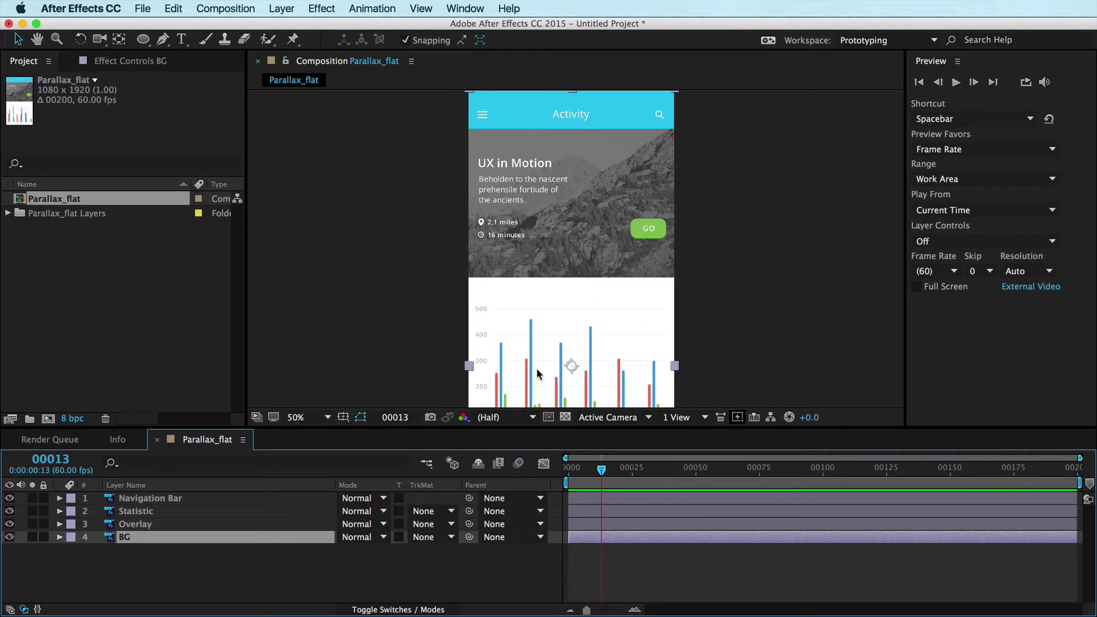
pyautogui.click(9, 537)
pyautogui.click(8, 537)
pyautogui.press('y')
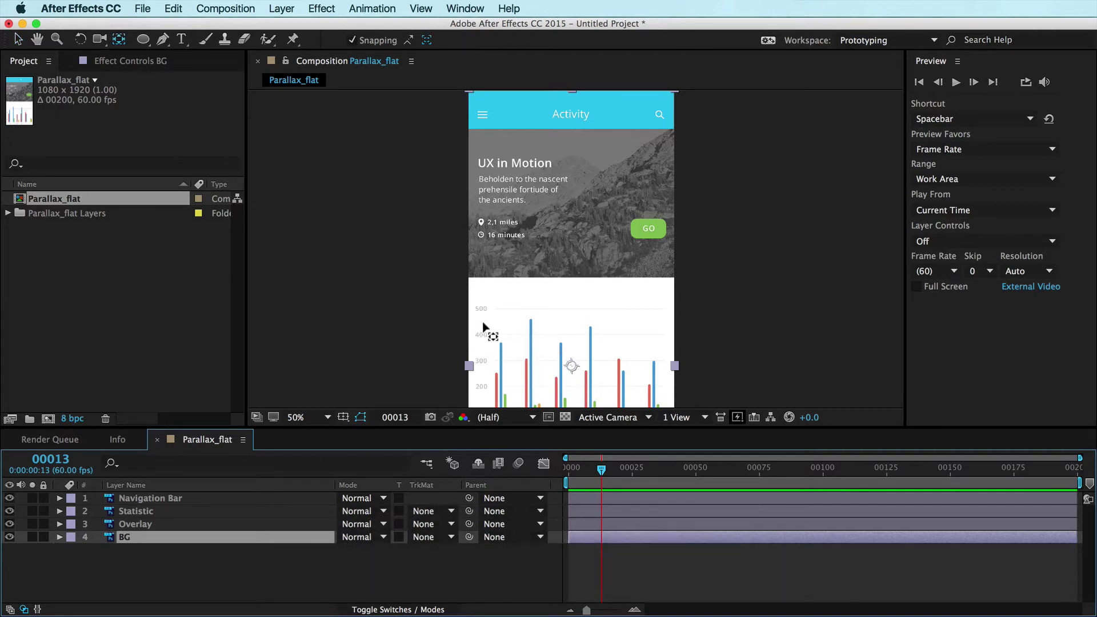
pyautogui.moveTo(572, 366); pyautogui.dragTo(572, 197)
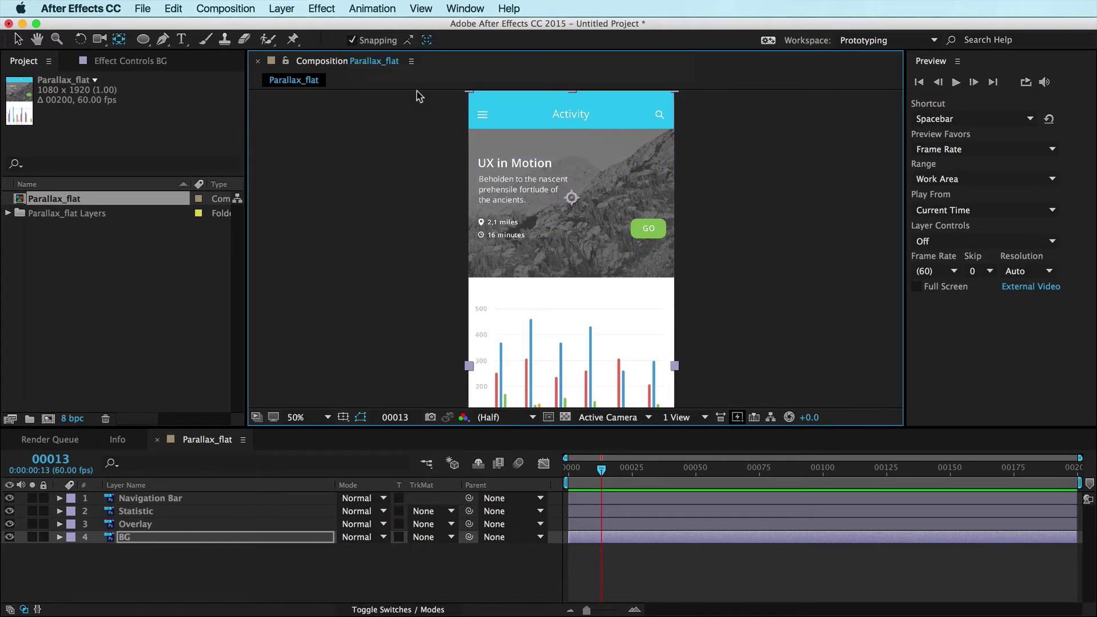
pyautogui.moveTo(644, 228); pyautogui.dragTo(629, 292)
# - Add Position keyframes for Statistic, Overlay and BG at frames 13 and 68
pyautogui.keyDown('super'); pyautogui.click(143, 524); pyautogui.keyUp('super')
pyautogui.keyDown('super'); pyautogui.click(144, 512); pyautogui.keyUp('super')
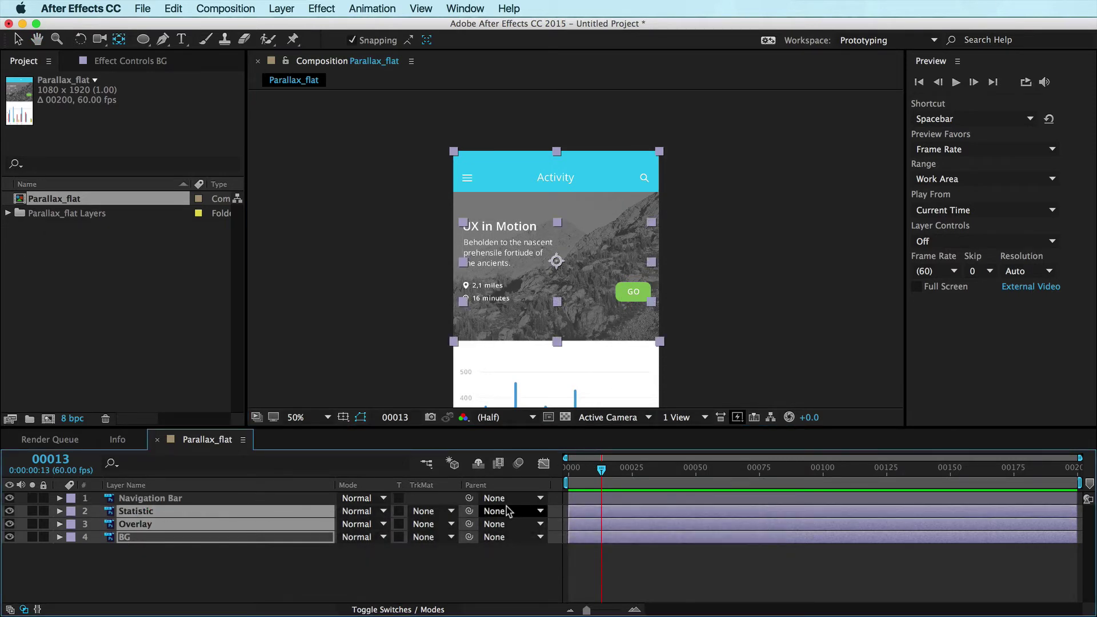
pyautogui.hotkey('alt', 'p')
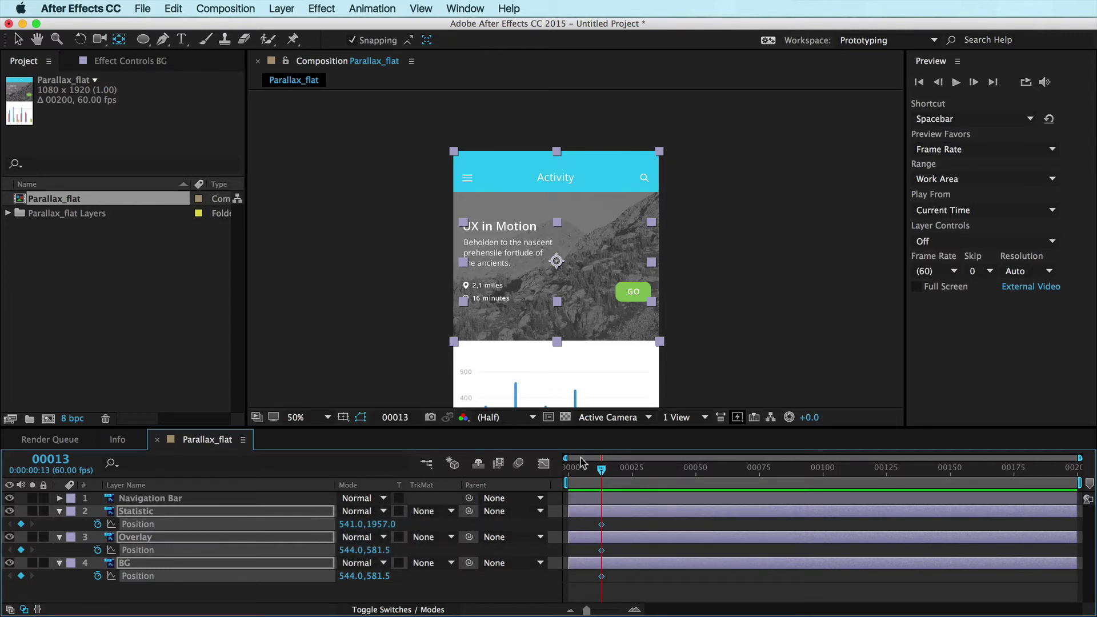
pyautogui.press('shift+super')
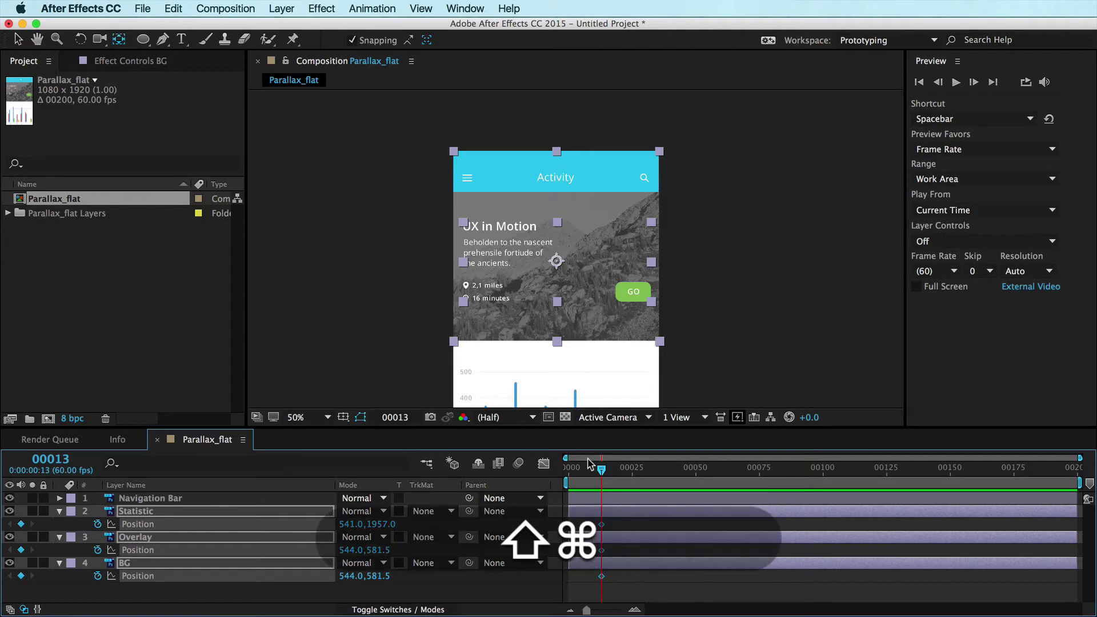
pyautogui.press('shift+super+Right')
pyautogui.press('shift+super+Right')
pyautogui.press('shift+super+Right')
pyautogui.press('shift+super+Right')
pyautogui.press('shift+super+Right')
pyautogui.press('shift+super+j')
pyautogui.press('shift+super+Right')
pyautogui.press('shift+super+Right')
pyautogui.press('shift+super+Right')
pyautogui.press('shift+super+Right')
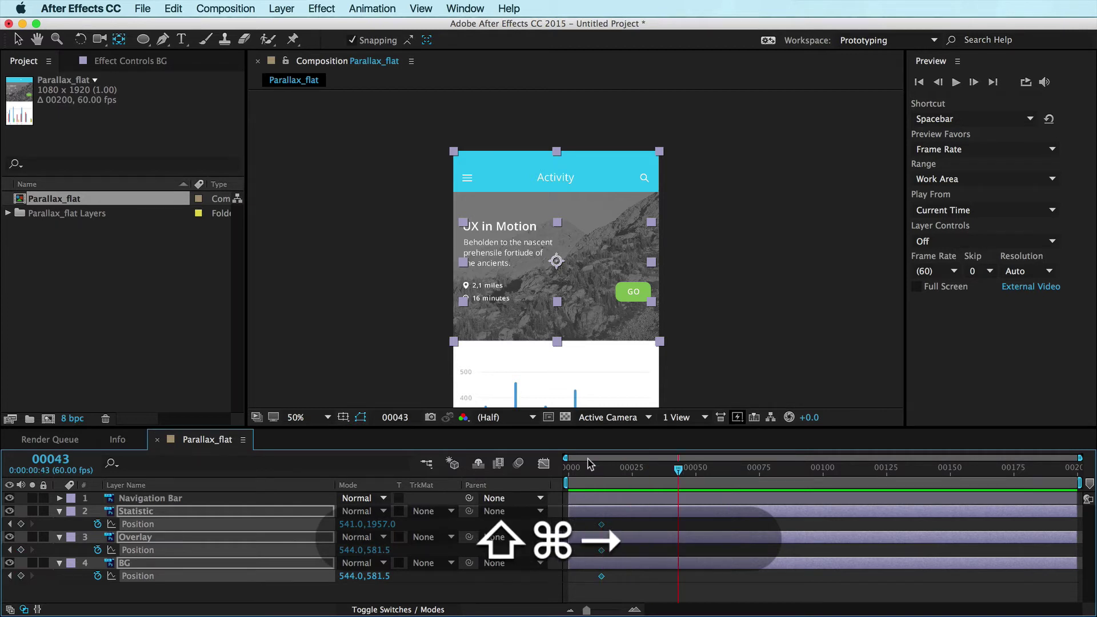
pyautogui.press('shift+super+Right')
pyautogui.press('super+Right')
pyautogui.press('super+Right')
pyautogui.press('super+Right')
pyautogui.press('super+Right')
pyautogui.press('super+Right')
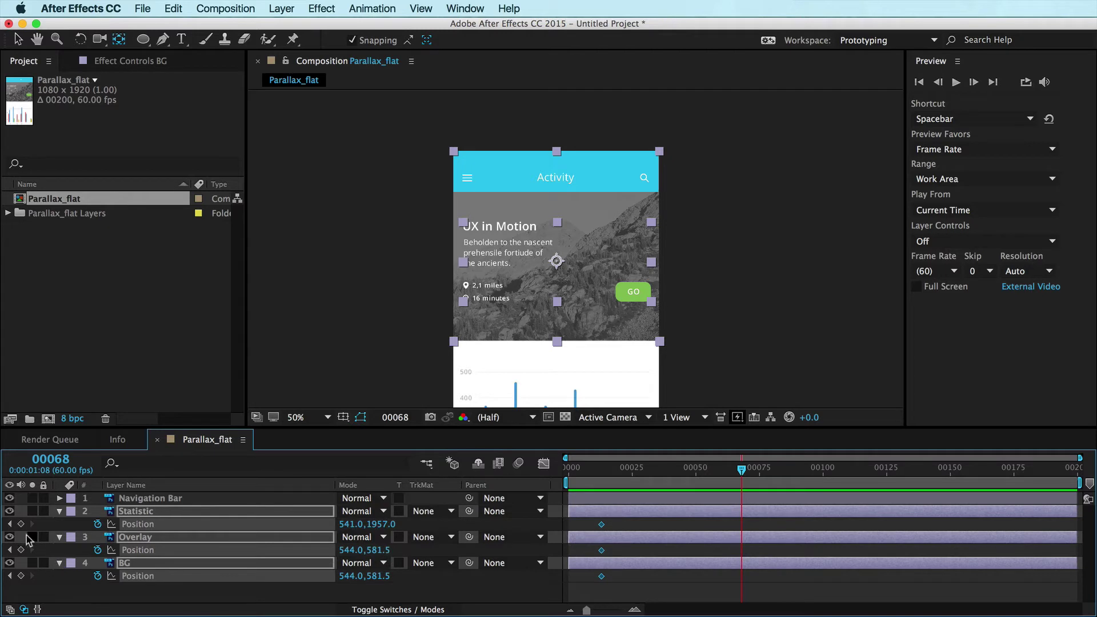
pyautogui.hotkey('alt', 'p')
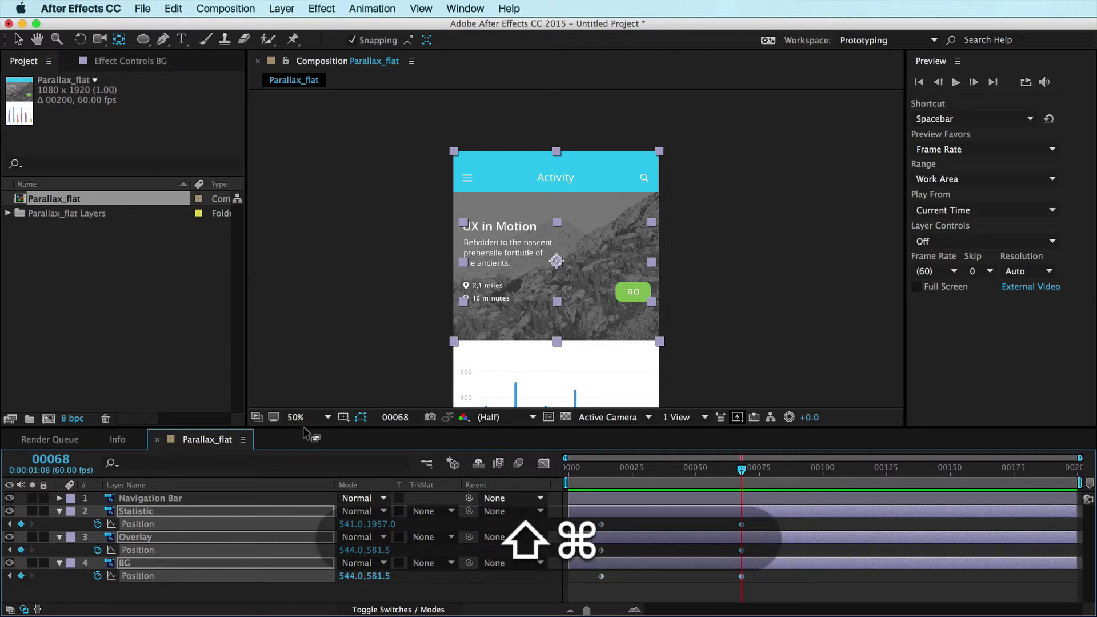
# - End the work area at frame 81 and return the playhead to frame 13
pyautogui.press('shift+super+Right')
pyautogui.press('super+Right')
pyautogui.press('super+Right')
pyautogui.press('super+Right')
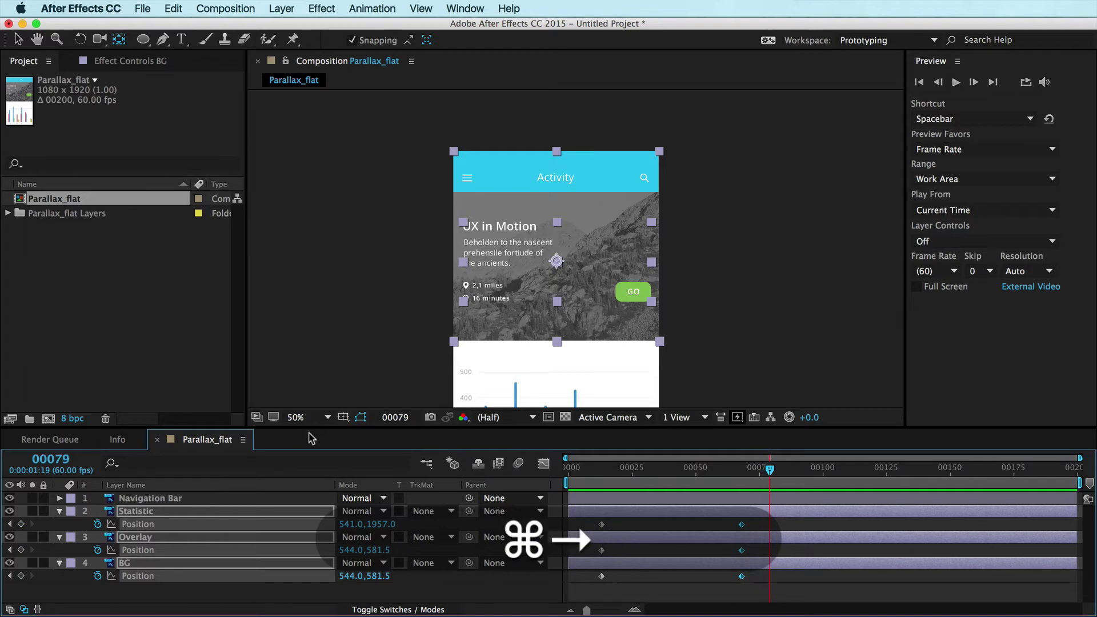
pyautogui.press('n')
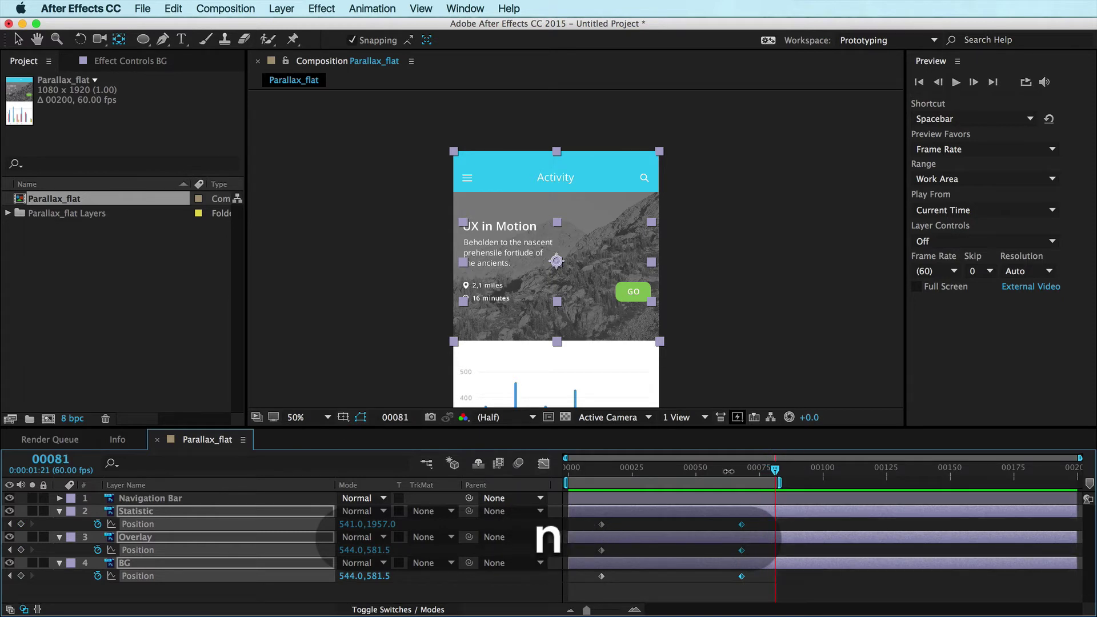
pyautogui.moveTo(753, 473); pyautogui.dragTo(666, 473)
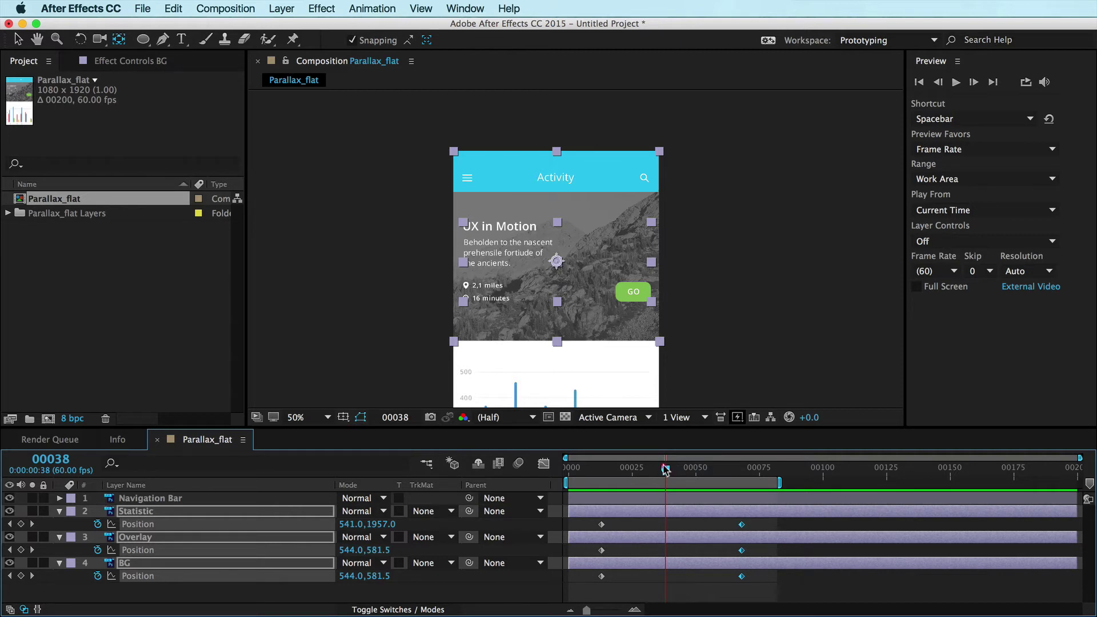
pyautogui.moveTo(663, 469); pyautogui.dragTo(601, 471)
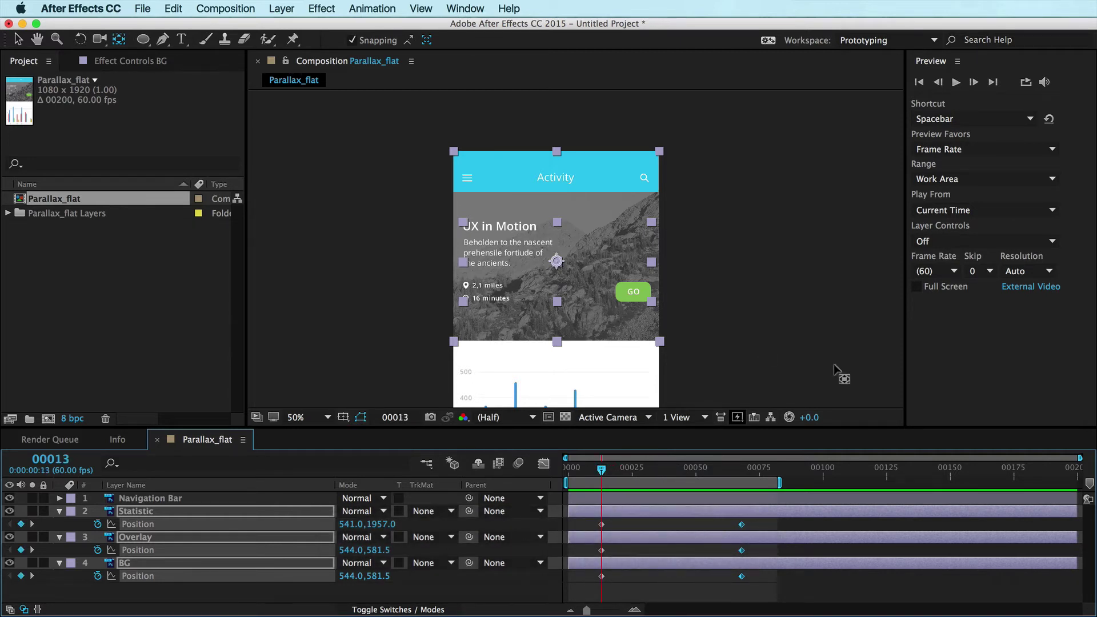
# - At frame 68, move the Statistic panel up to Position 541.0, 1177.0
pyautogui.press('super+shift+a')
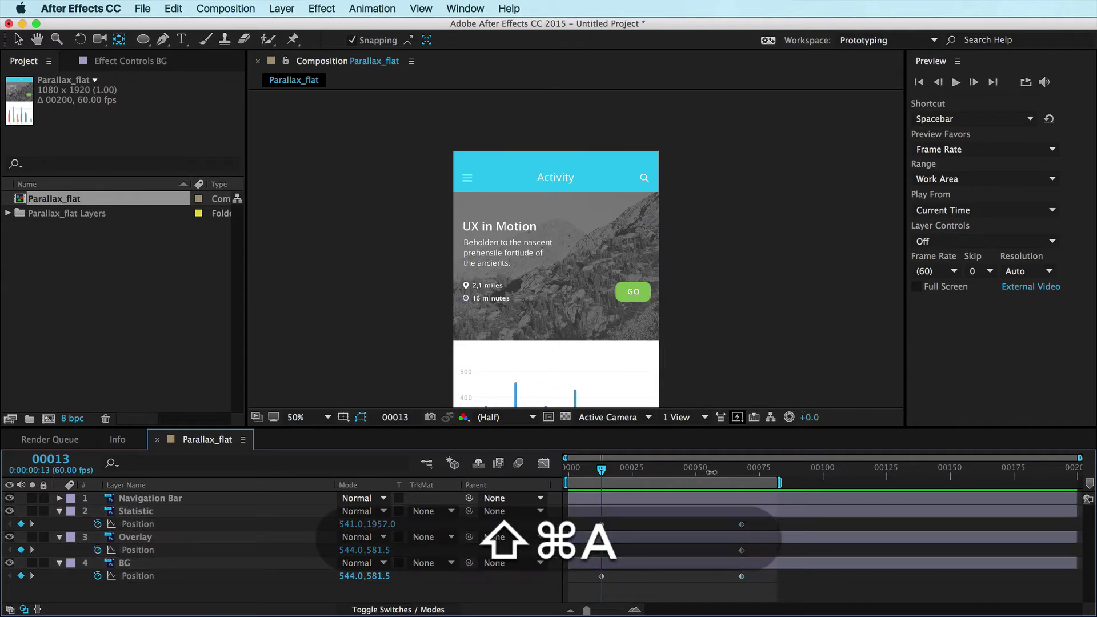
pyautogui.moveTo(718, 478); pyautogui.dragTo(742, 471)
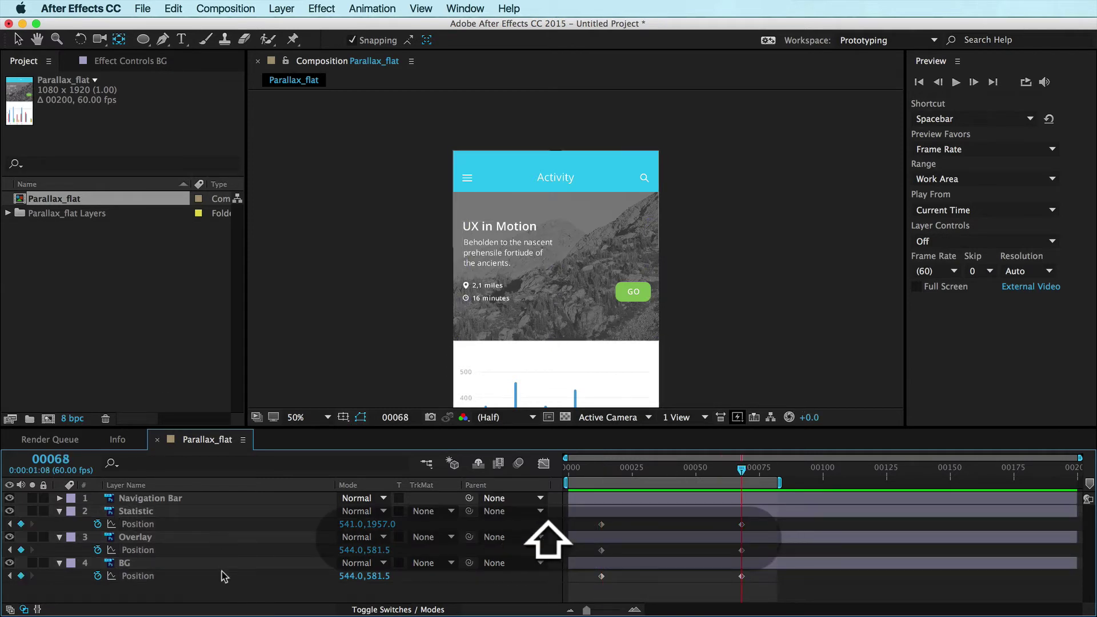
pyautogui.click(152, 516)
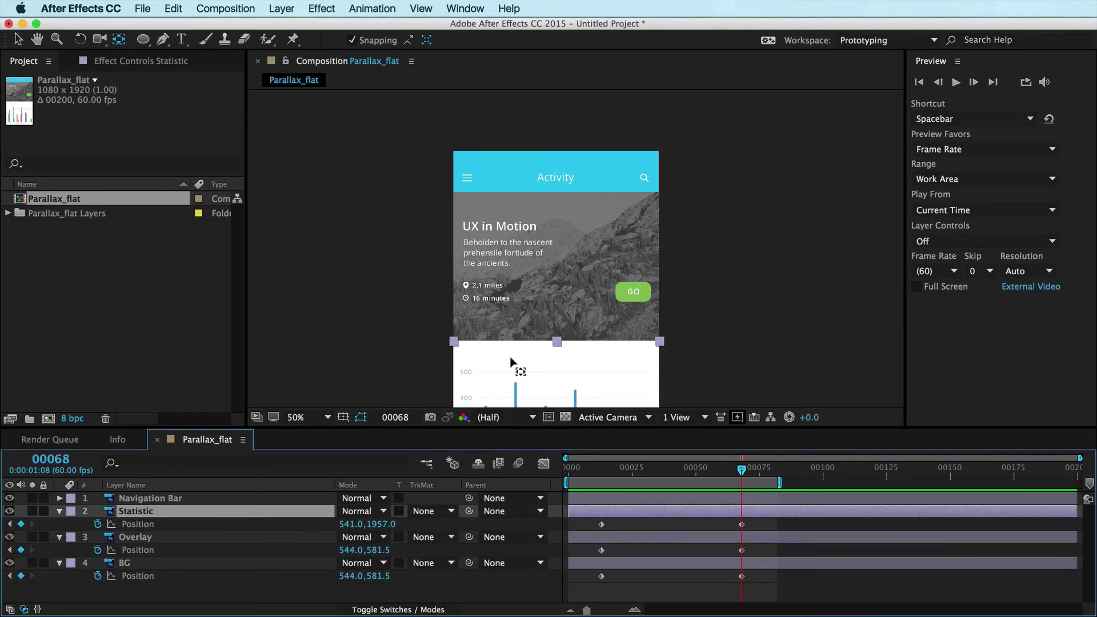
pyautogui.press('v')
pyautogui.moveTo(507, 352); pyautogui.dragTo(465, 260)
pyautogui.press('space')
pyautogui.scroll(2, 458, 205)
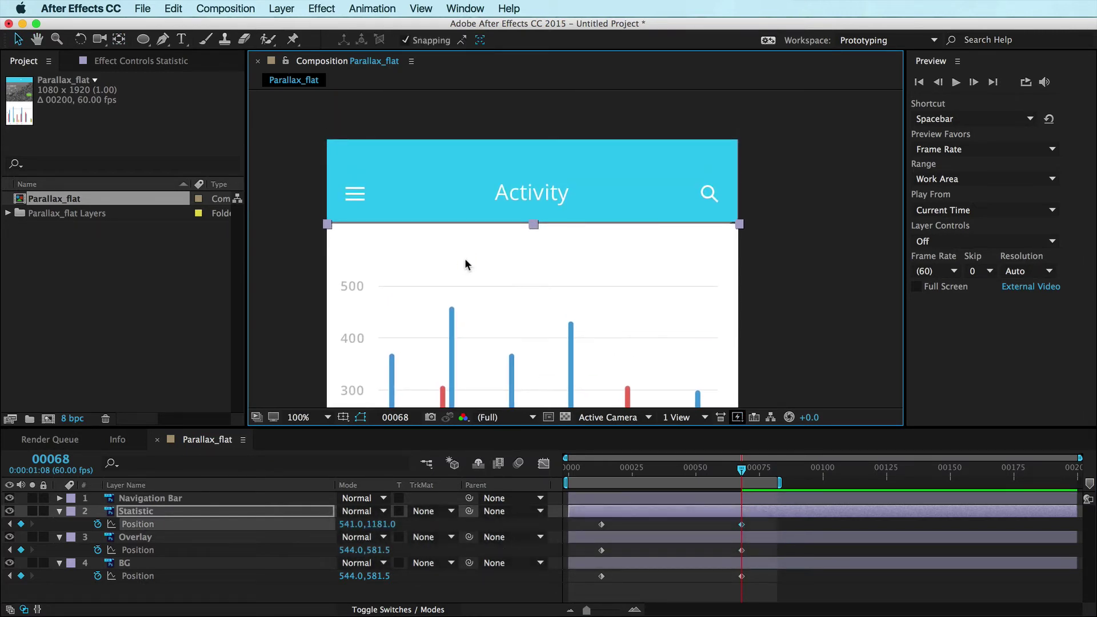
pyautogui.press('Up')
pyautogui.press('Up')
pyautogui.press('Up')
pyautogui.press('Up')
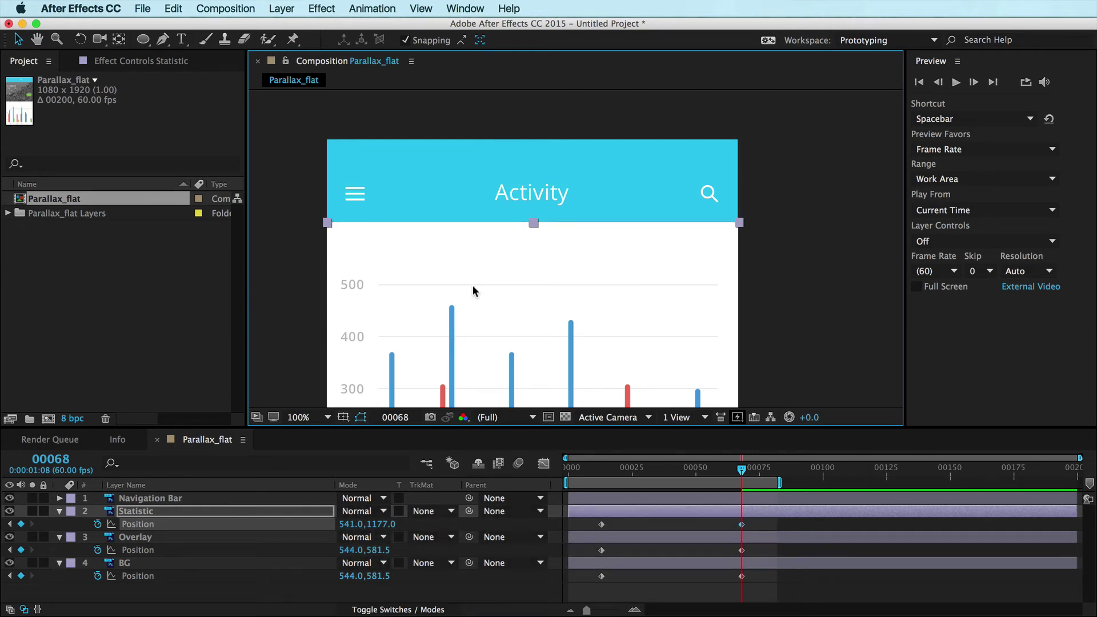
pyautogui.moveTo(381, 519); pyautogui.dragTo(490, 527)
pyautogui.press('super+z')
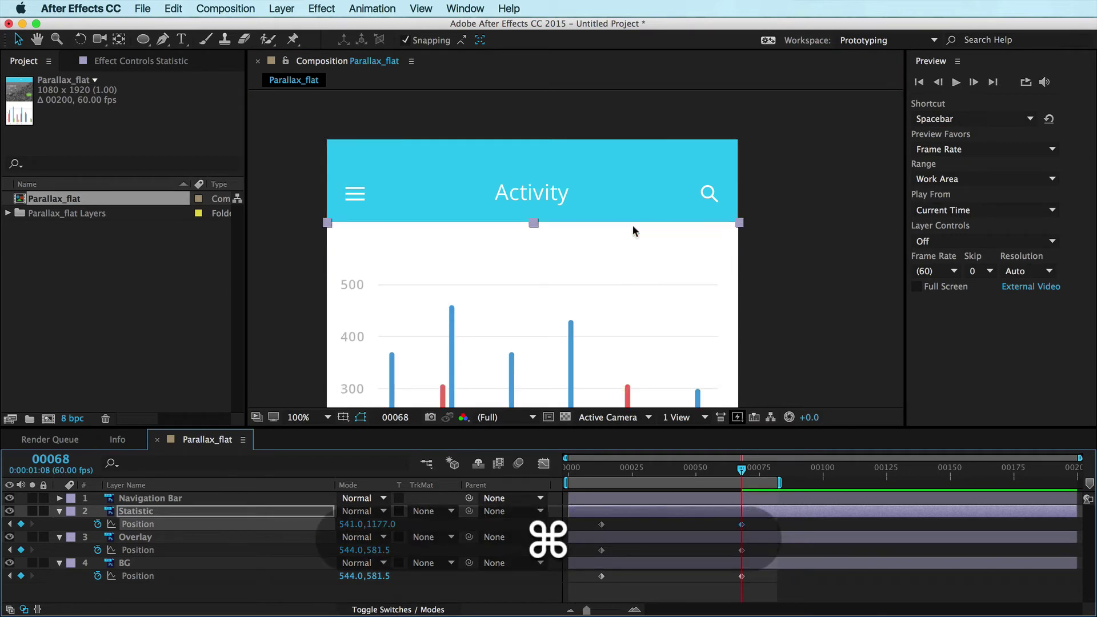
# - Scrub back to preview the slide and zoom the view out to 50%
pyautogui.moveTo(713, 403); pyautogui.dragTo(799, 394)
pyautogui.moveTo(715, 474); pyautogui.dragTo(666, 473)
pyautogui.press(',')
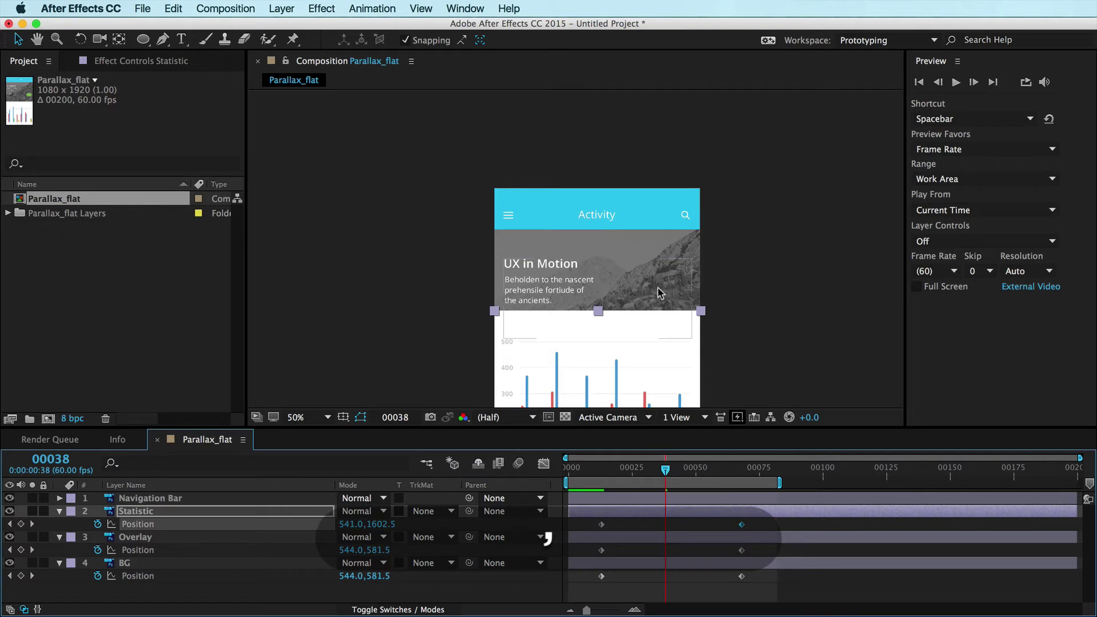
pyautogui.moveTo(600, 320); pyautogui.dragTo(516, 285)
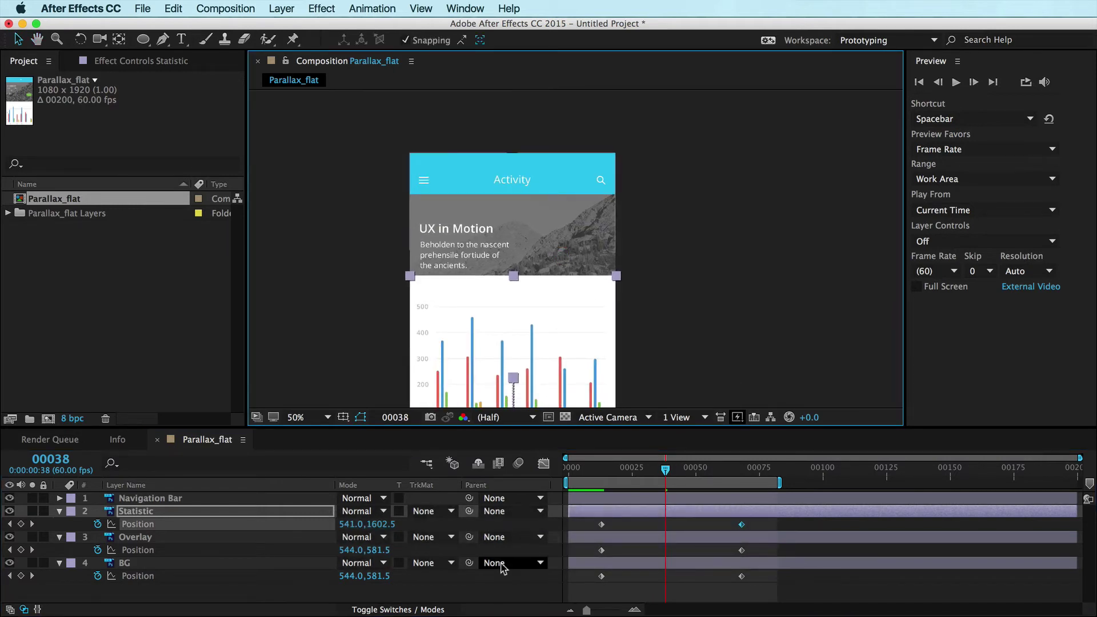
# - At frame 68, raise the Overlay layer to Position 544.0, 421.5
pyautogui.moveTo(643, 468); pyautogui.dragTo(603, 472)
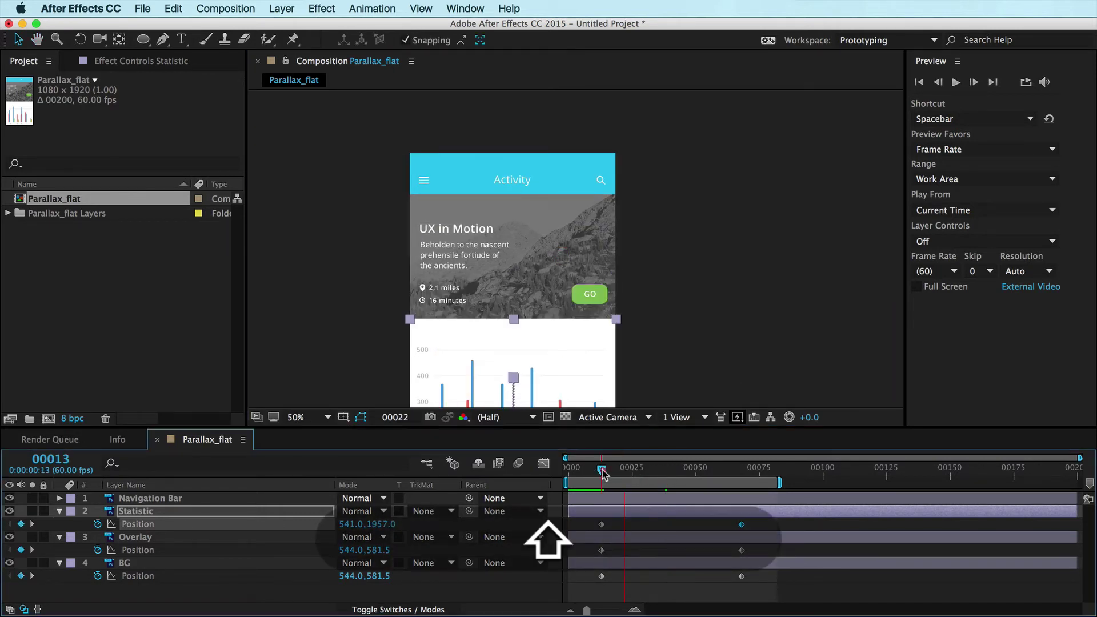
pyautogui.keyDown('shift'); pyautogui.click(748, 473); pyautogui.keyUp('shift')
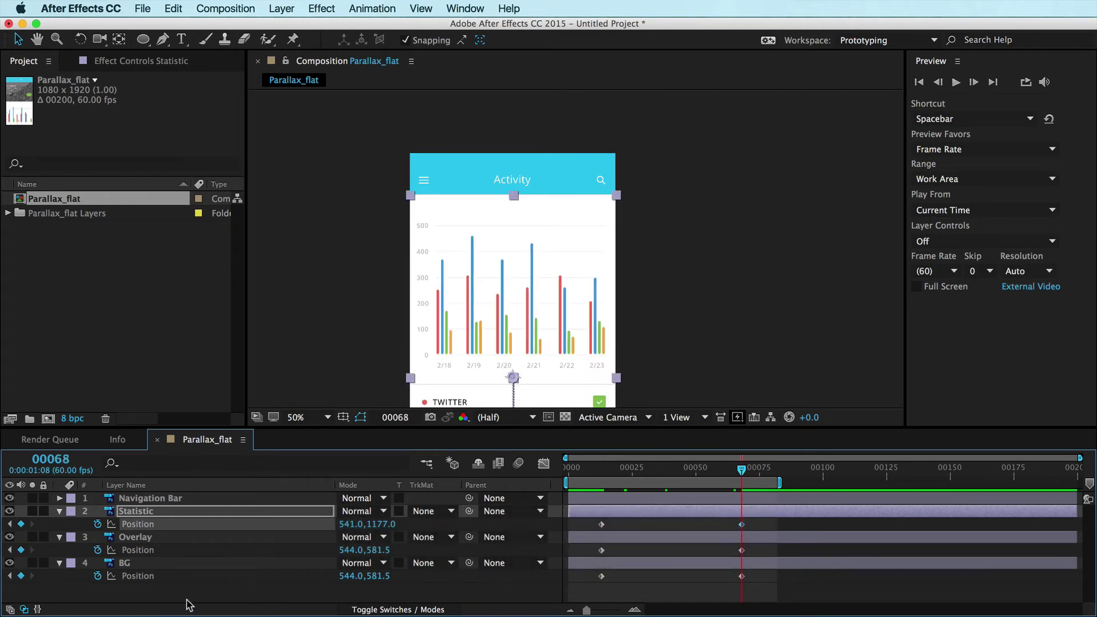
pyautogui.click(158, 541)
pyautogui.press('shift')
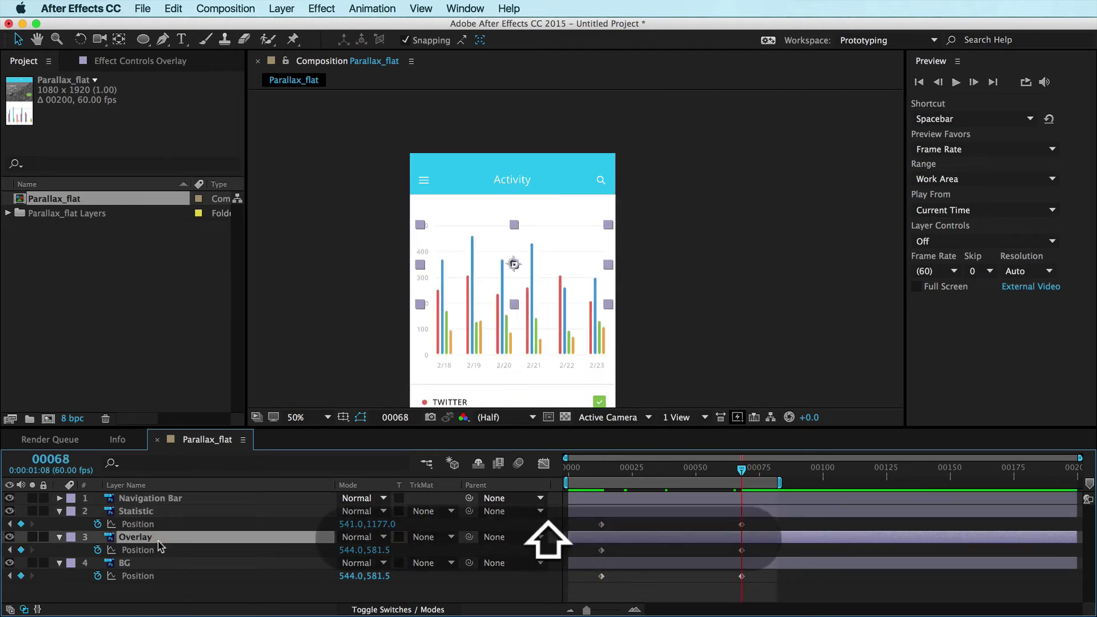
pyautogui.hotkey('shift', 'Up')
pyautogui.hotkey('shift', 'Up')
pyautogui.hotkey('shift', 'Up')
pyautogui.hotkey('shift', 'Up')
pyautogui.hotkey('shift', 'Up')
pyautogui.hotkey('shift', 'Up')
pyautogui.hotkey('shift', 'Up')
pyautogui.hotkey('shift', 'Up')
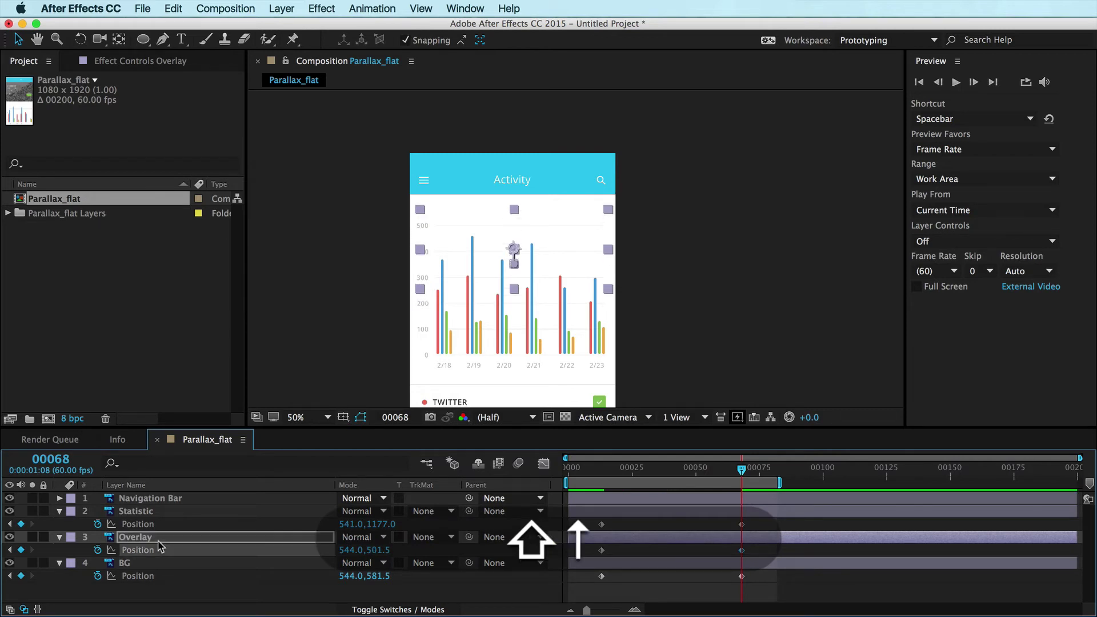
pyautogui.hotkey('shift', 'Up')
pyautogui.hotkey('shift', 'Up')
pyautogui.hotkey('shift', 'Up')
pyautogui.hotkey('shift', 'Up')
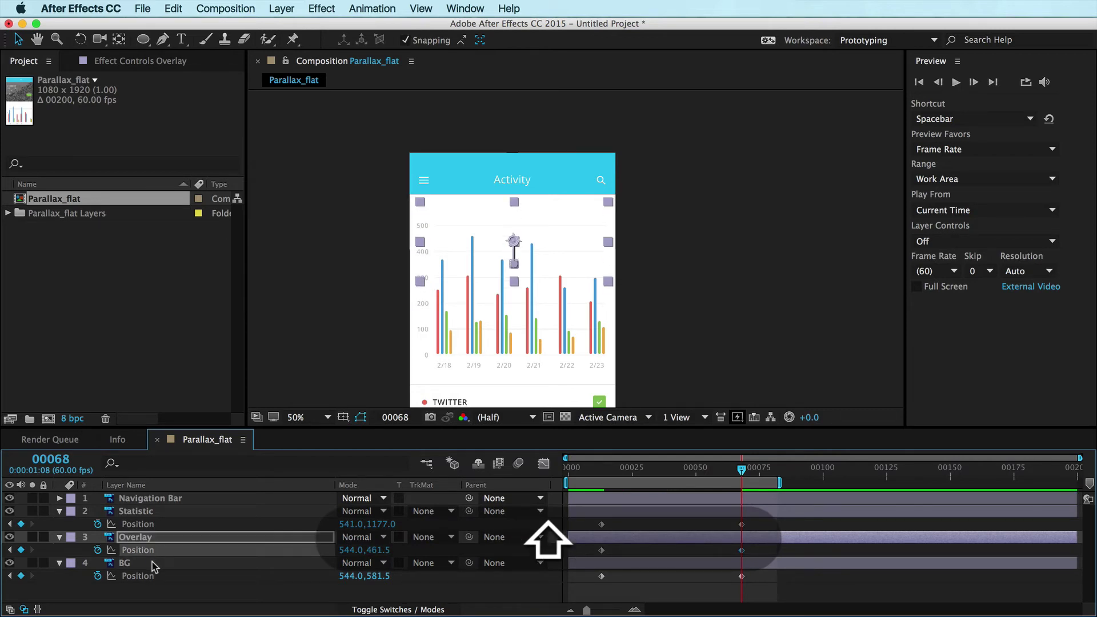
pyautogui.hotkey('shift', 'Up')
pyautogui.hotkey('shift', 'Up')
pyautogui.hotkey('shift', 'Up')
pyautogui.hotkey('shift', 'Up')
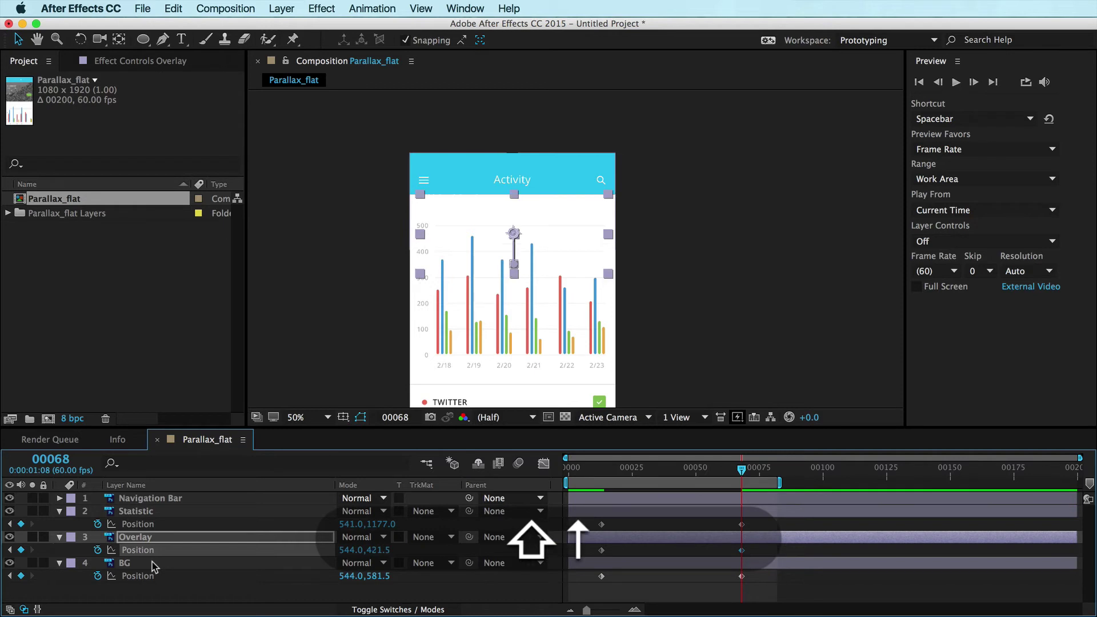
# - Raise BG to Position 544.0, 541.5 at frame 68 and scrub to preview the parallax
pyautogui.click(153, 568)
pyautogui.hotkey('shift', 'Up')
pyautogui.hotkey('shift', 'Up')
pyautogui.hotkey('shift', 'Up')
pyautogui.hotkey('shift', 'Up')
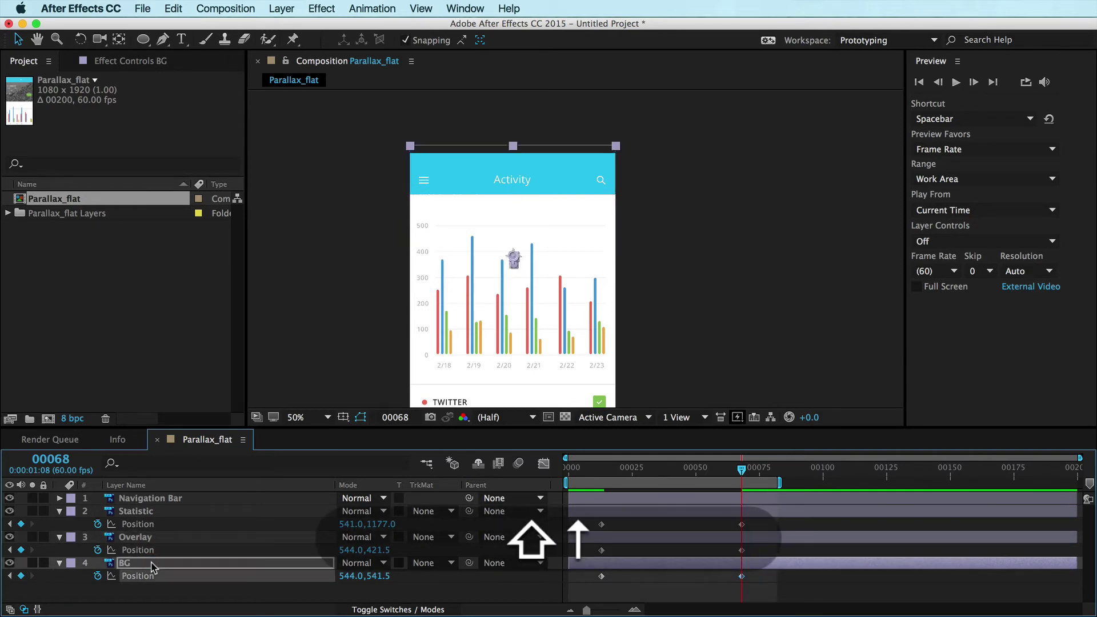
pyautogui.hotkey('shift', 'Up')
pyautogui.hotkey('shift', 'Up')
pyautogui.hotkey('shift', 'Up')
pyautogui.hotkey('shift', 'Up')
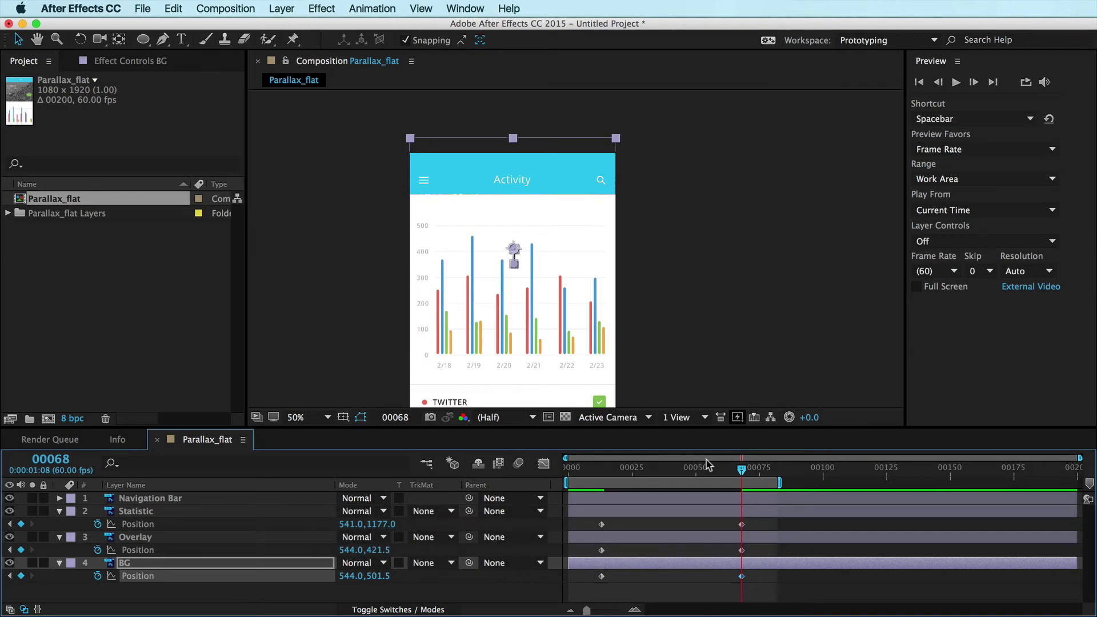
pyautogui.moveTo(725, 473); pyautogui.dragTo(741, 490)
# - At frame 68, nudge BG down to 544,541.5 and Overlay down to 544,501.5
pyautogui.hotkey('shift', 'Down')
pyautogui.hotkey('shift', 'Down')
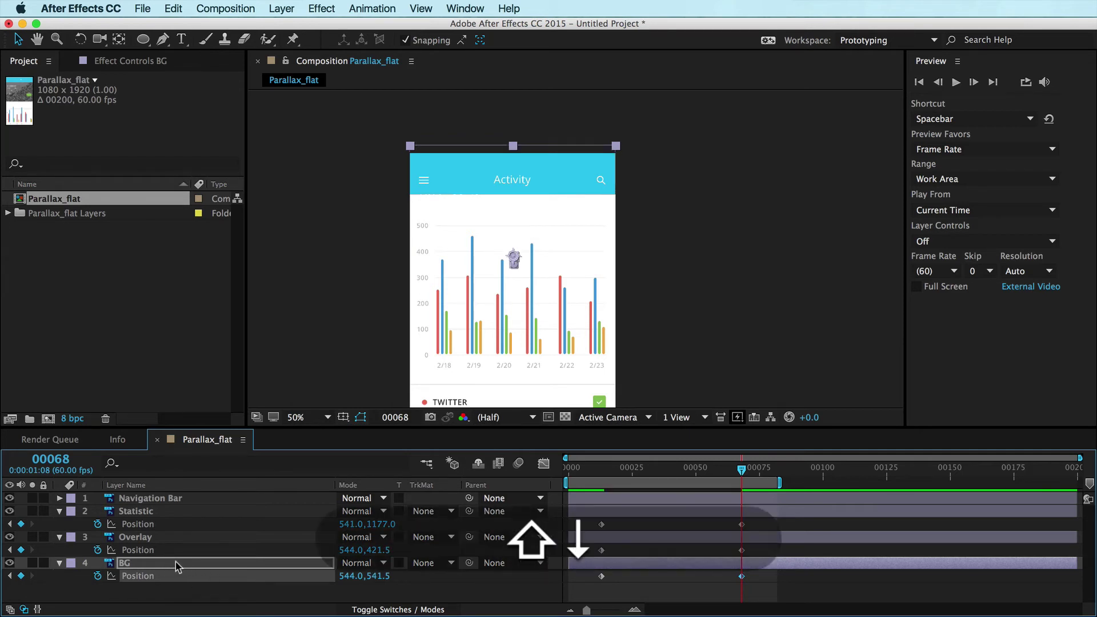
pyautogui.moveTo(729, 475)
pyautogui.mouseDown()
pyautogui.moveTo(572, 471)
pyautogui.moveTo(716, 471)
pyautogui.mouseUp()
pyautogui.click(742, 472)
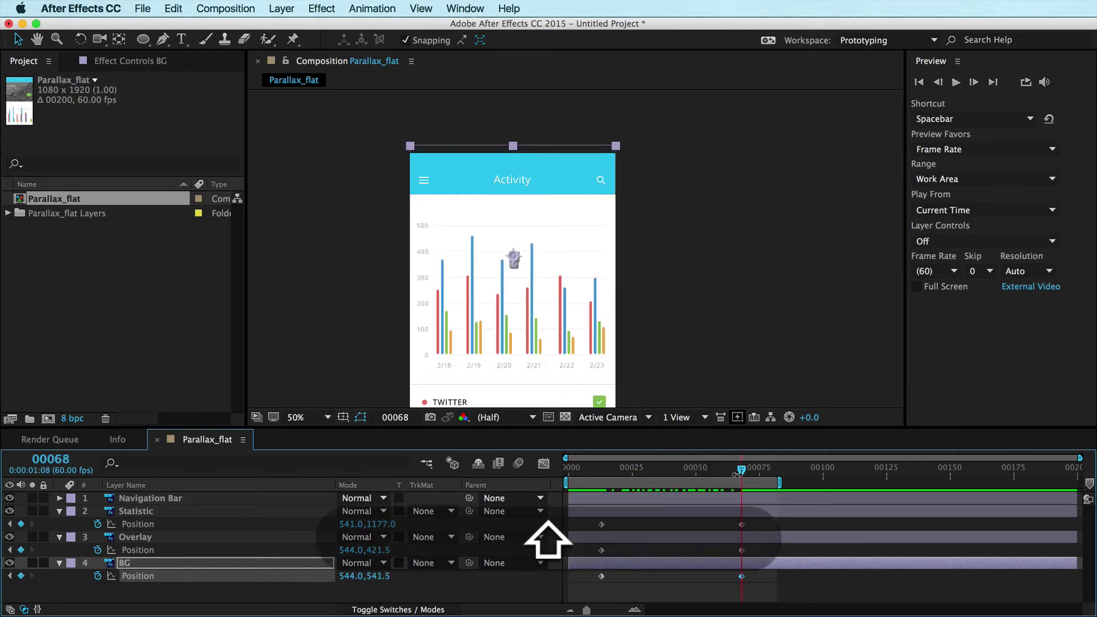
pyautogui.click(750, 540)
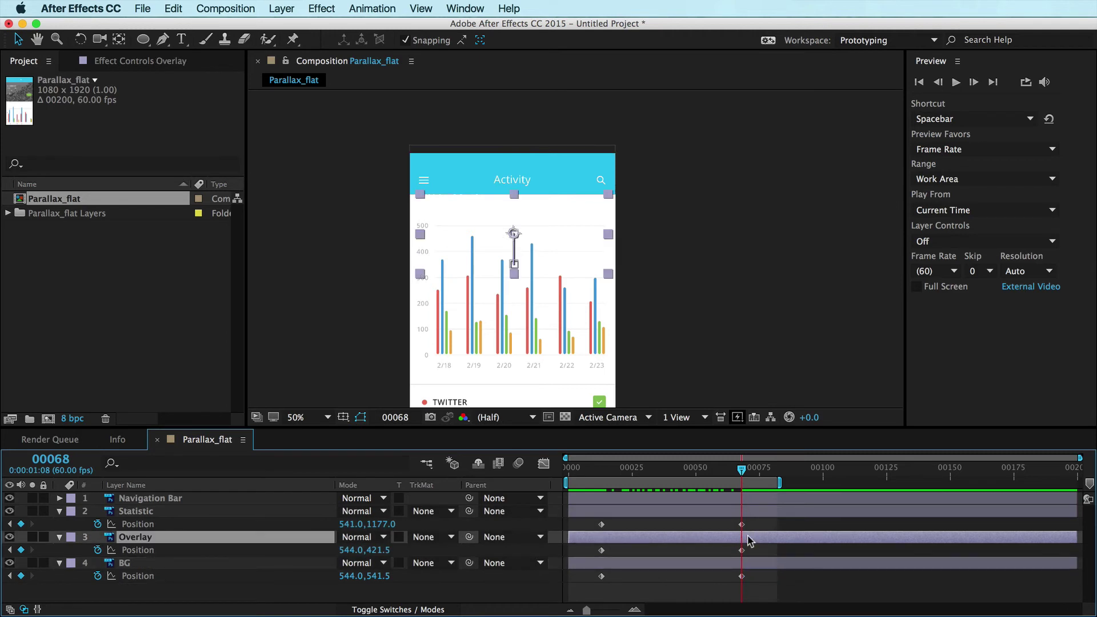
pyautogui.hotkey('shift', 'Down')
pyautogui.hotkey('shift', 'Down')
pyautogui.hotkey('shift', 'Down')
pyautogui.hotkey('shift', 'Down')
pyautogui.hotkey('shift', 'Down')
pyautogui.hotkey('shift', 'Down')
pyautogui.hotkey('shift', 'Down')
pyautogui.hotkey('shift', 'Down')
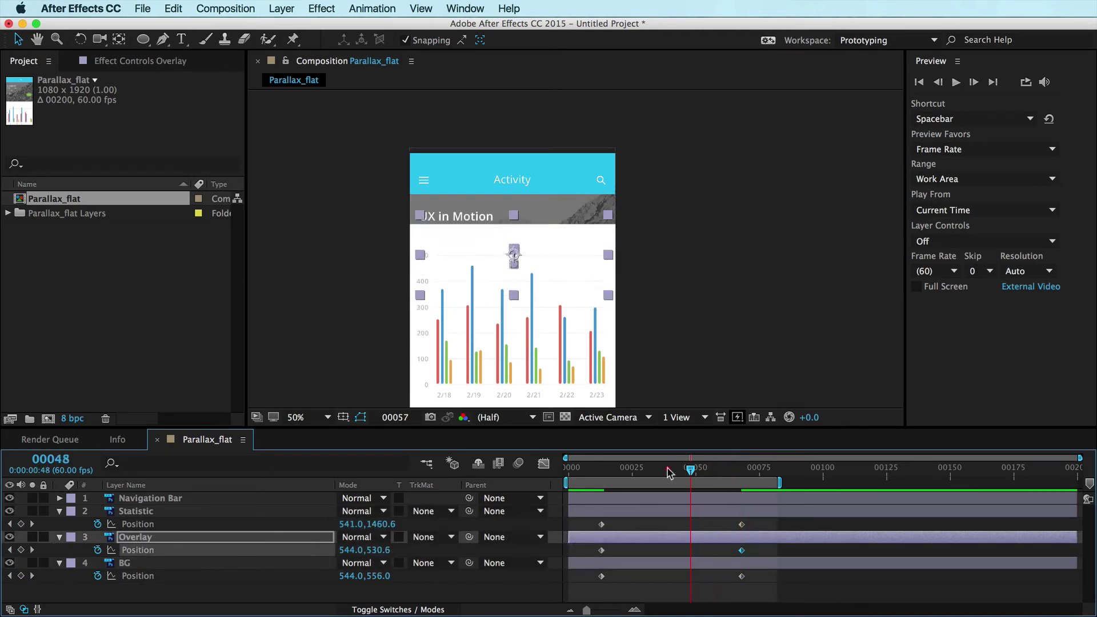
# - Scrub and play a preview of the parallax, stopping at an early frame
pyautogui.moveTo(663, 472); pyautogui.dragTo(541, 468)
pyautogui.moveTo(624, 470)
pyautogui.mouseDown()
pyautogui.moveTo(729, 467)
pyautogui.moveTo(607, 469)
pyautogui.mouseUp()
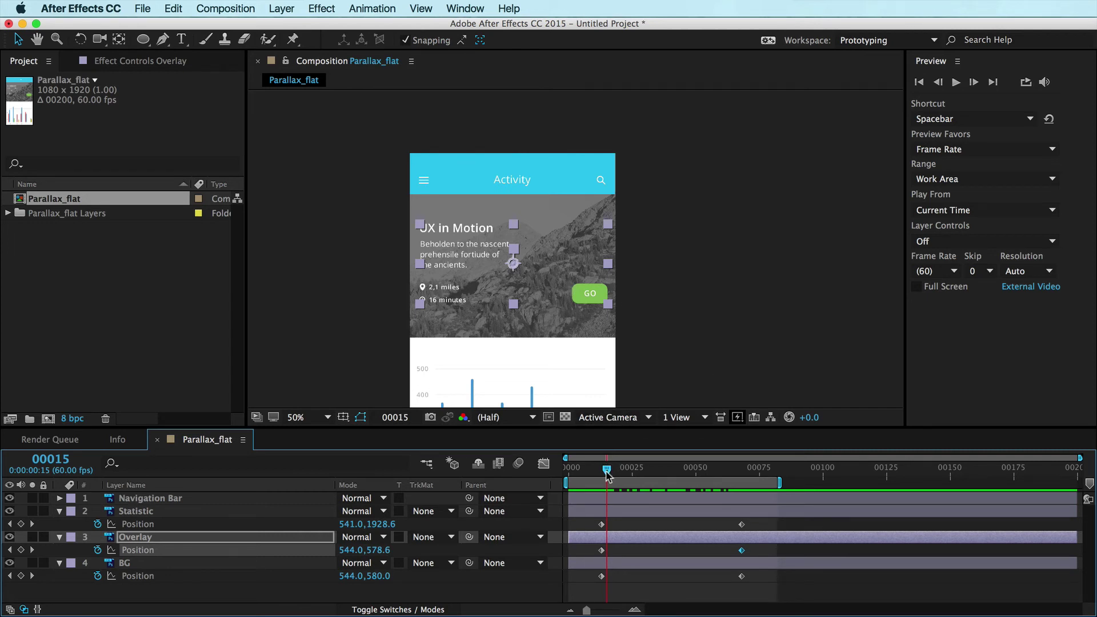
pyautogui.press('space')
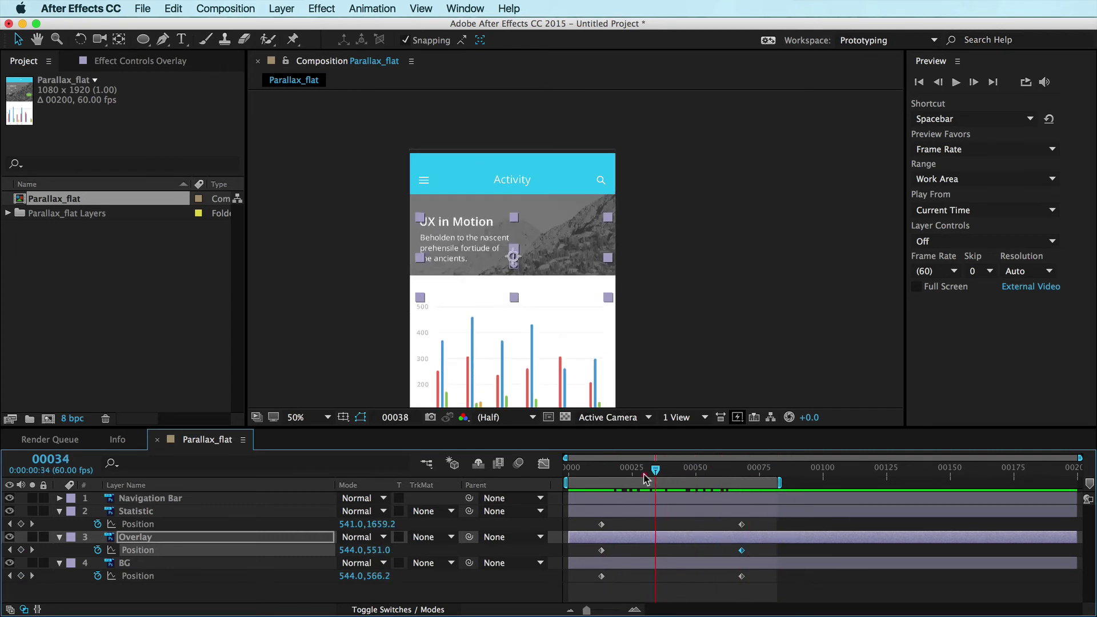
pyautogui.press('space')
pyautogui.moveTo(607, 474); pyautogui.dragTo(596, 474)
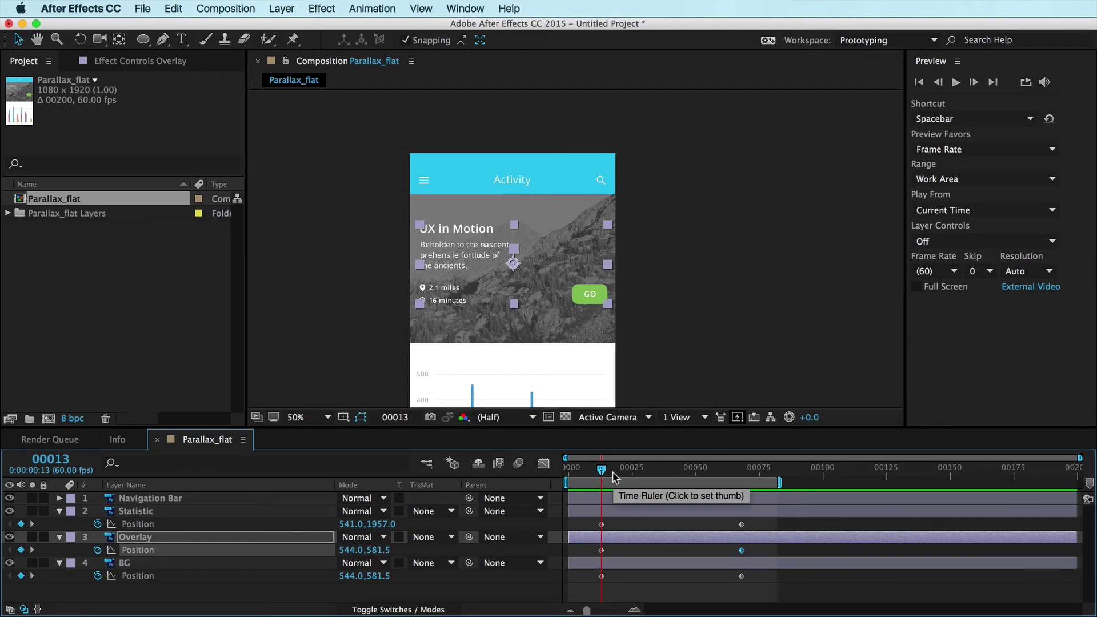
# - Add Overlay Opacity keyframes at 100% on frame 13 and frame 68
pyautogui.hotkey('alt', 'shift', 't')
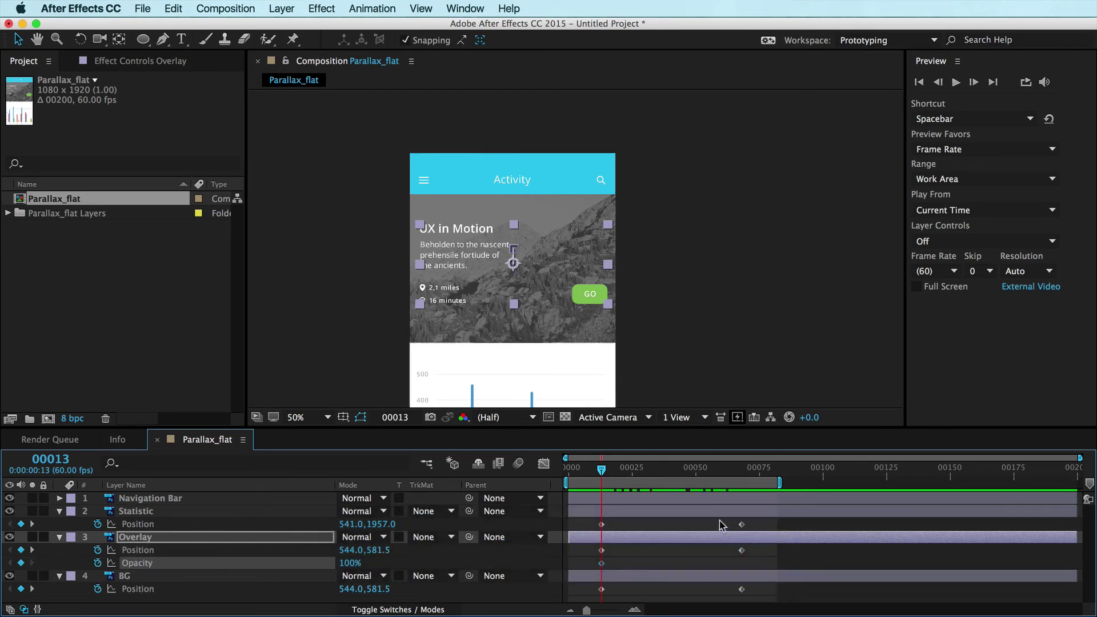
pyautogui.press('k')
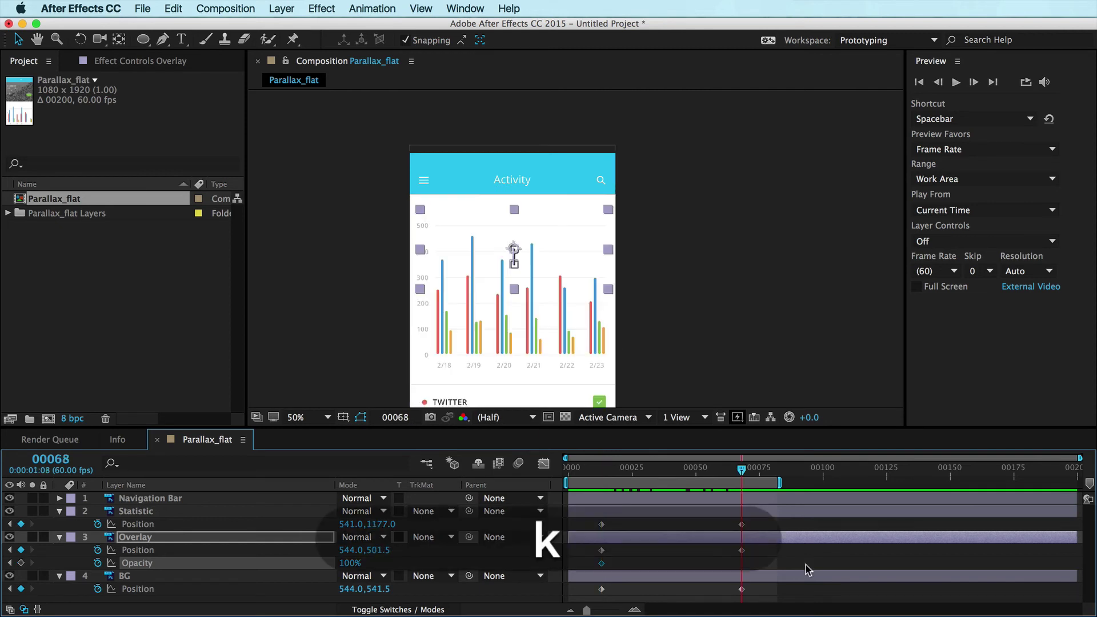
pyautogui.hotkey('alt', 't')
# - Set the frame-68 Overlay Opacity keyframe to 60%
pyautogui.doubleClick(742, 563)
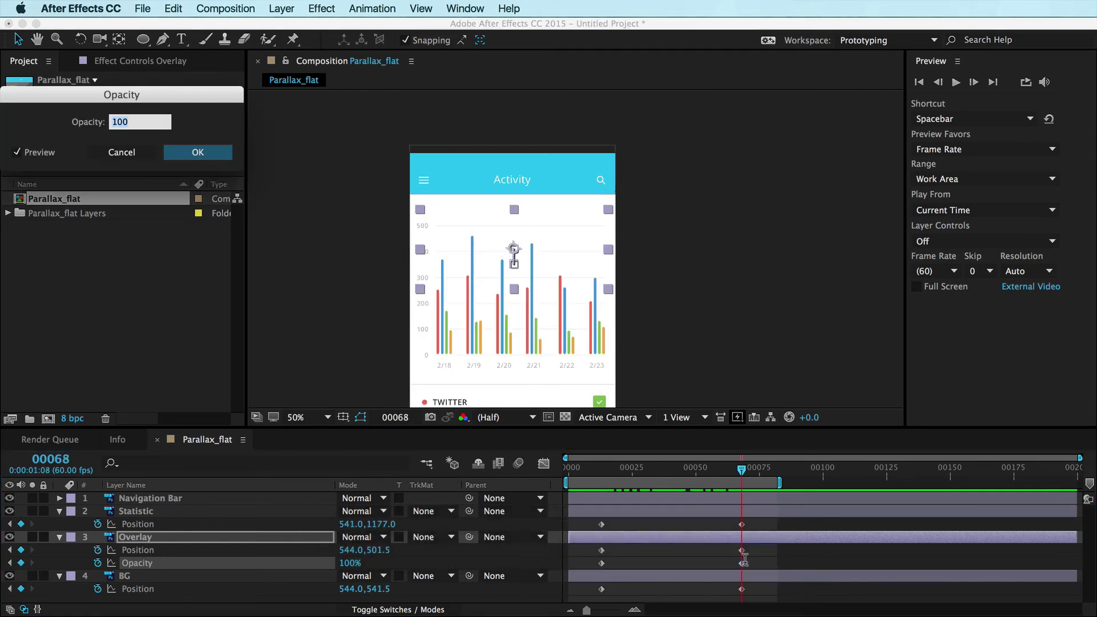
pyautogui.moveTo(130, 92); pyautogui.dragTo(488, 219)
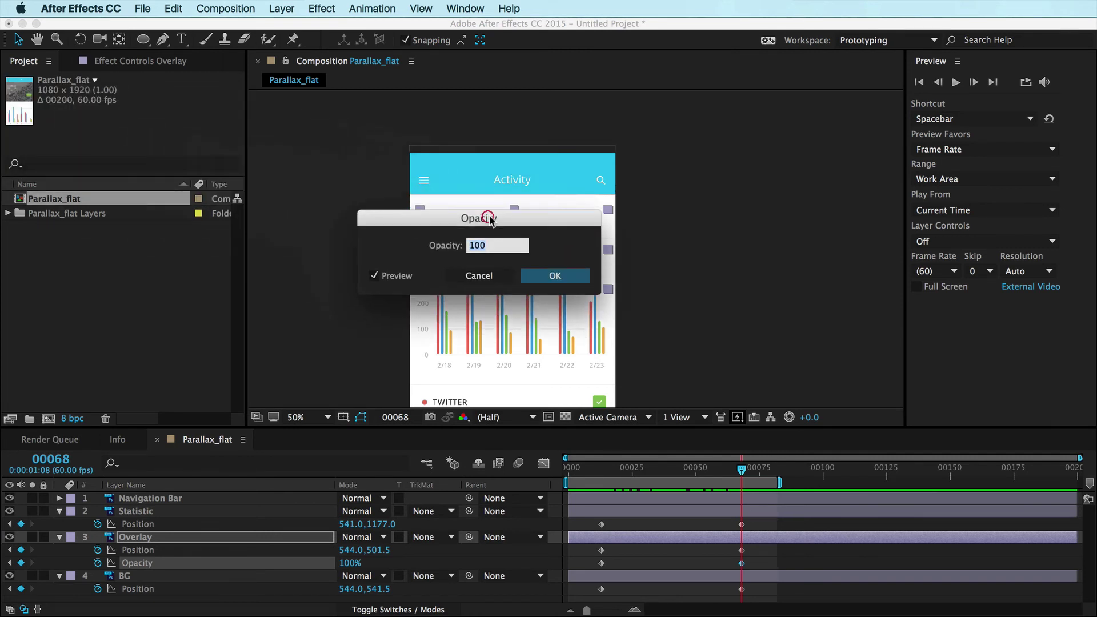
pyautogui.write('60')
pyautogui.press('Return')
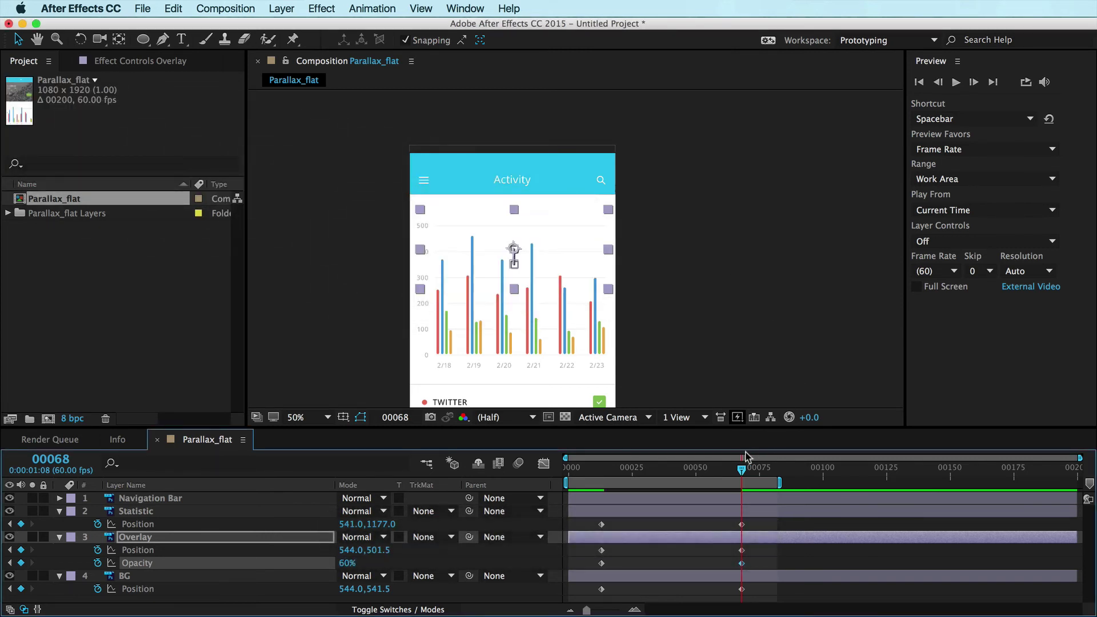
pyautogui.moveTo(742, 470); pyautogui.dragTo(603, 475)
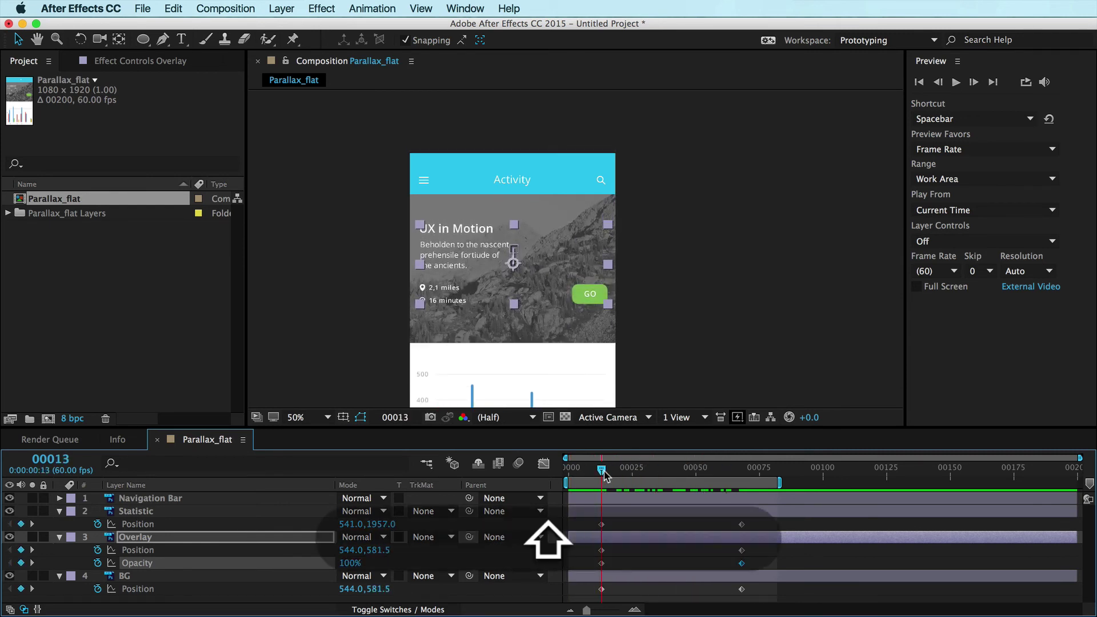
# - Key BG Scale at frames 13 and 68, setting frame 13 to 110% so it settles to 100%
pyautogui.click(621, 580)
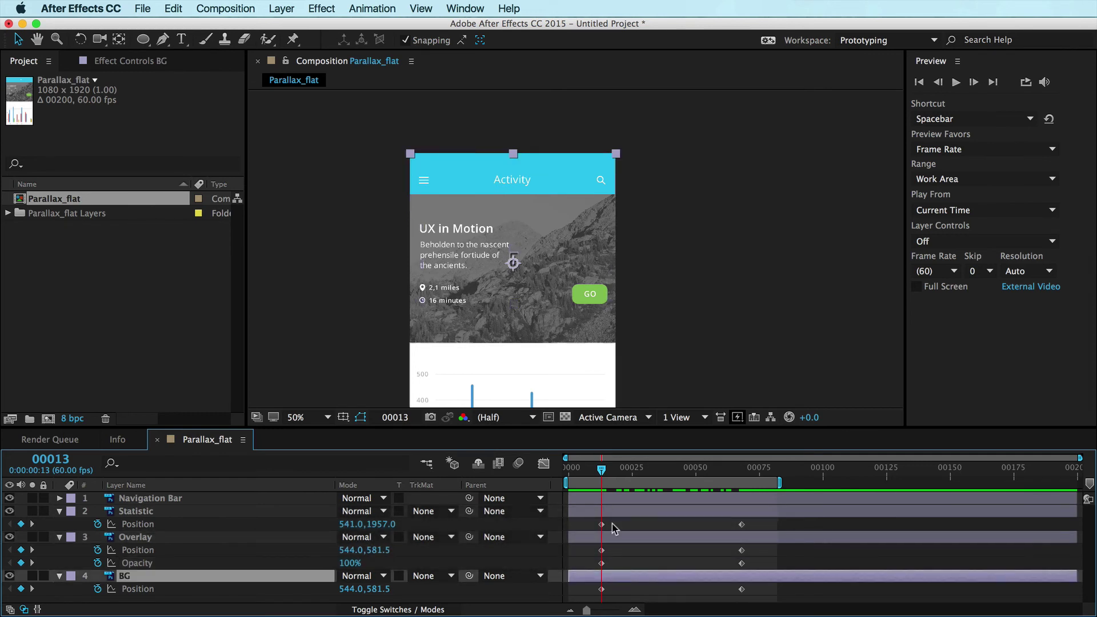
pyautogui.hotkey('alt', 'shift', 's')
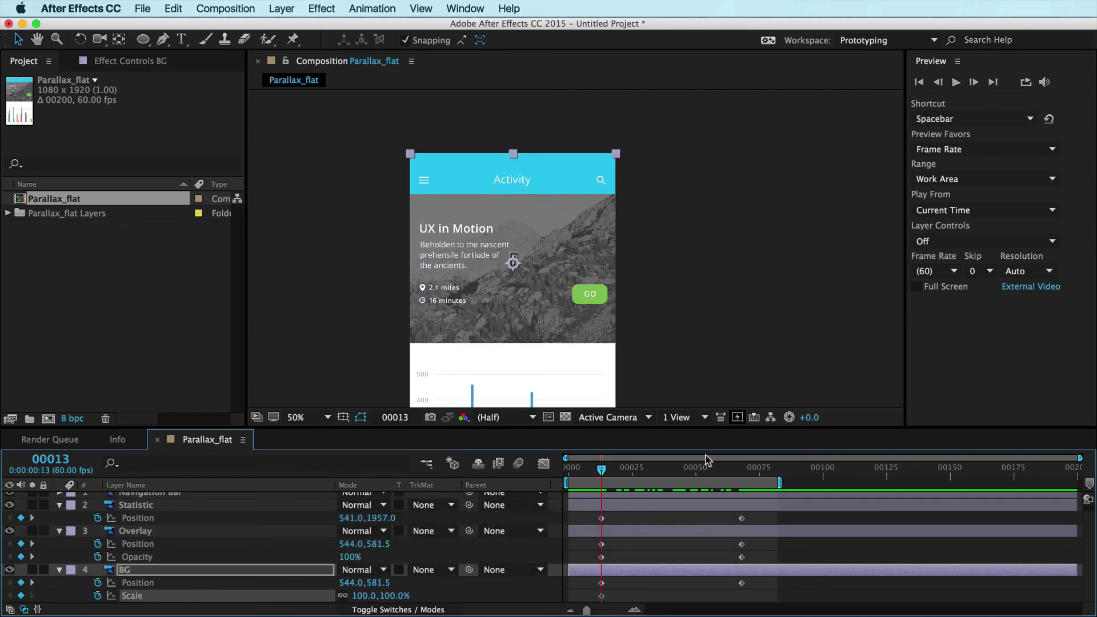
pyautogui.keyDown('shift'); pyautogui.click(744, 473); pyautogui.keyUp('shift')
pyautogui.hotkey('alt', 'shift', 's')
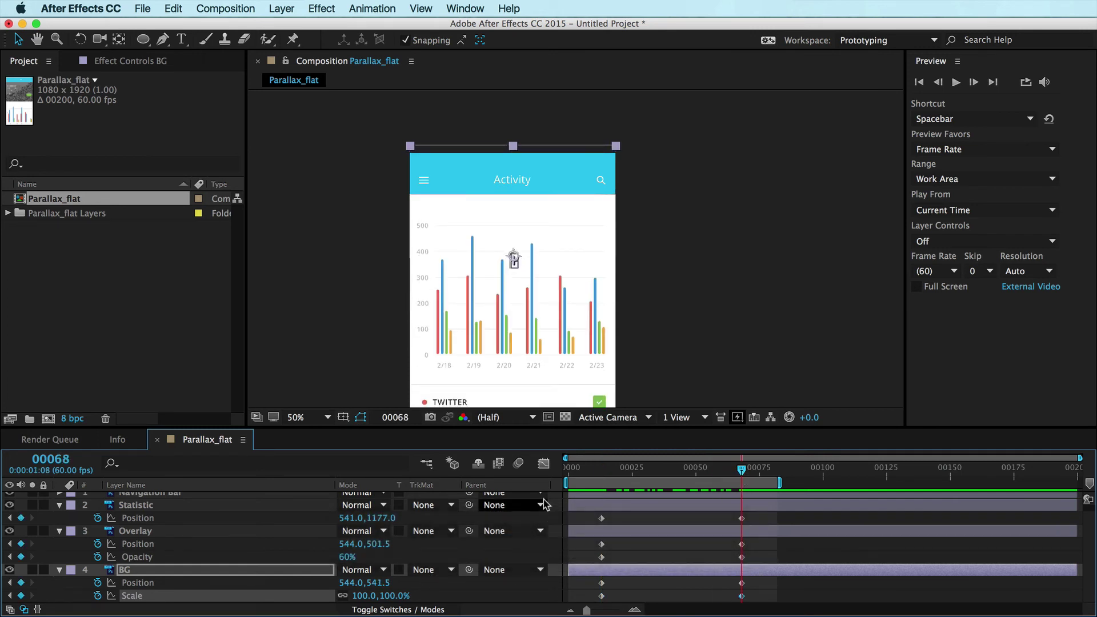
pyautogui.press('j')
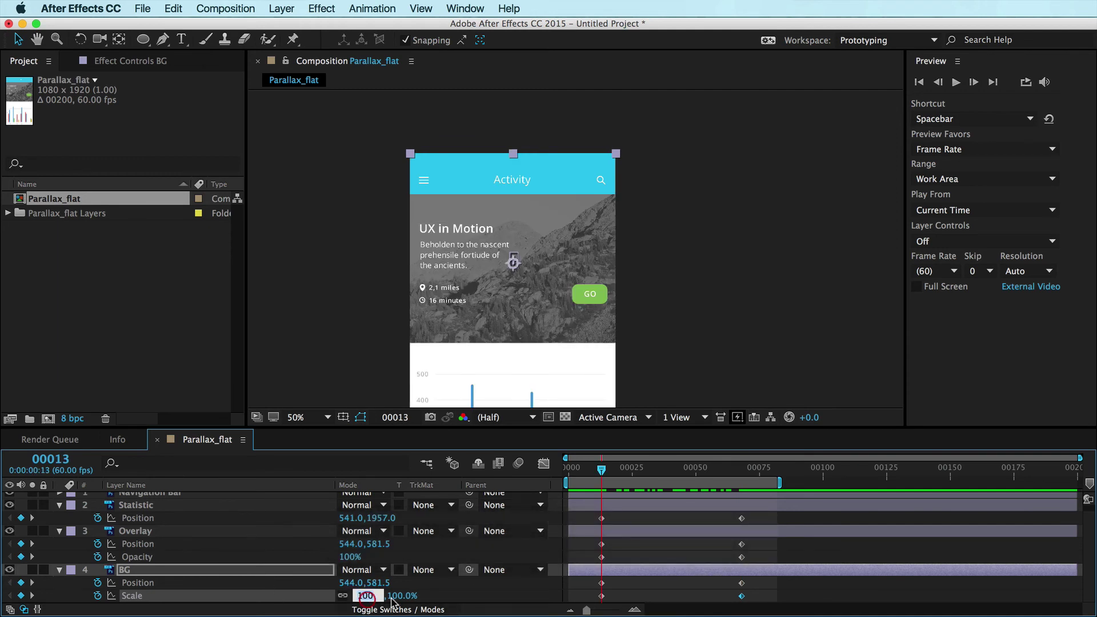
pyautogui.write('110')
pyautogui.press('Return')
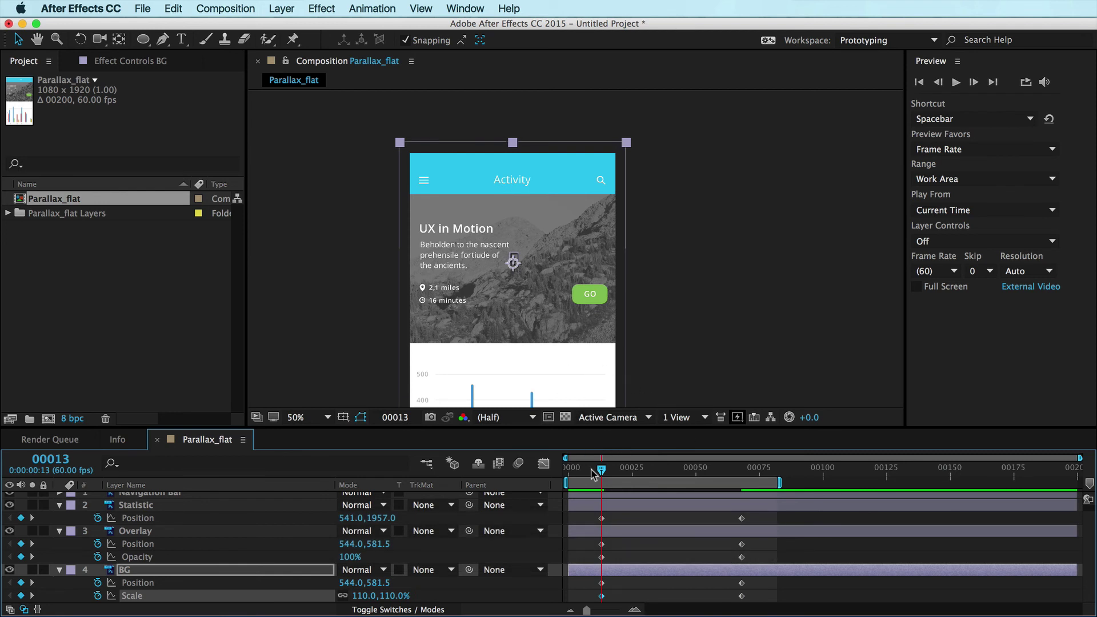
pyautogui.moveTo(603, 471)
pyautogui.mouseDown()
pyautogui.moveTo(750, 495)
pyautogui.moveTo(590, 483)
pyautogui.moveTo(721, 492)
pyautogui.moveTo(609, 490)
pyautogui.mouseUp()
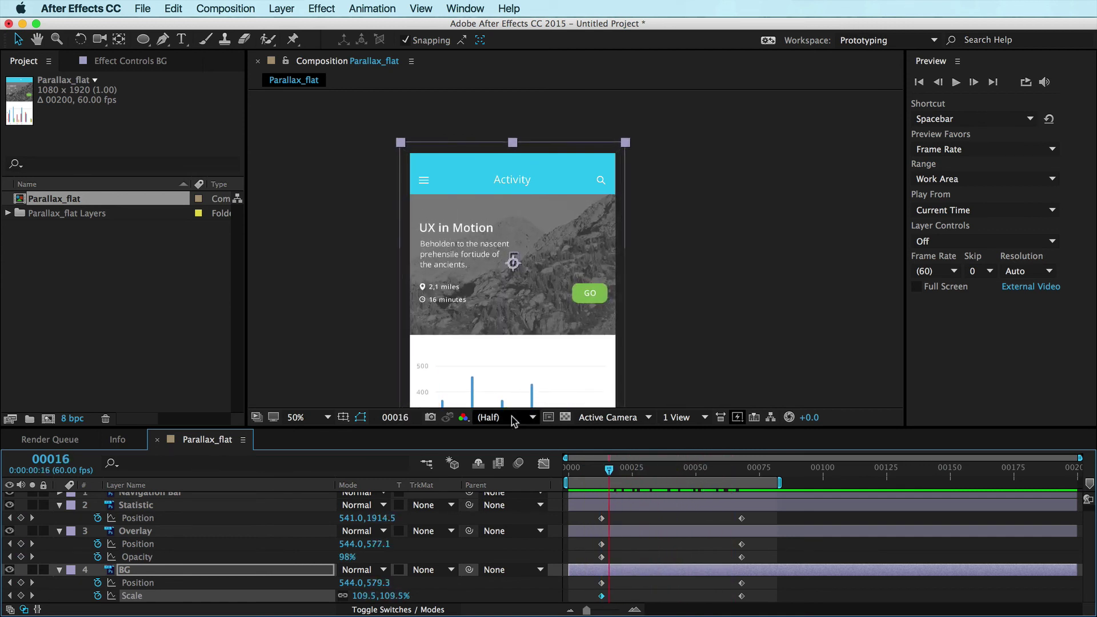
# - Show the composition at 100% Full resolution with the phone screen centred
pyautogui.press('.')
pyautogui.moveTo(479, 365); pyautogui.dragTo(560, 346)
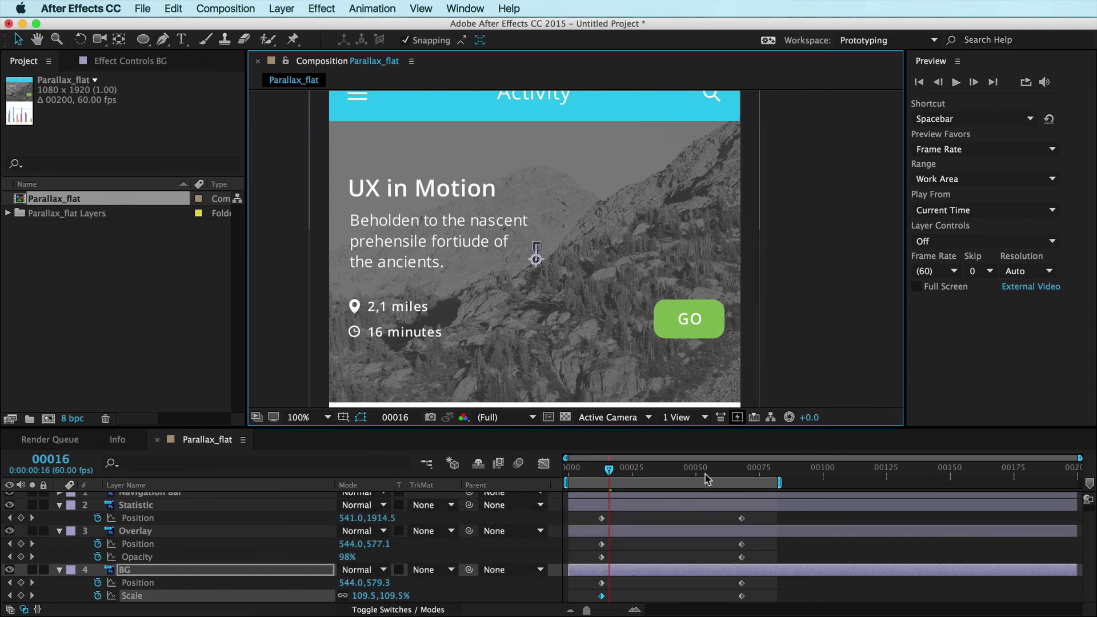
pyautogui.moveTo(638, 472)
pyautogui.mouseDown()
pyautogui.moveTo(752, 472)
pyautogui.moveTo(548, 475)
pyautogui.moveTo(706, 476)
pyautogui.moveTo(629, 486)
pyautogui.mouseUp()
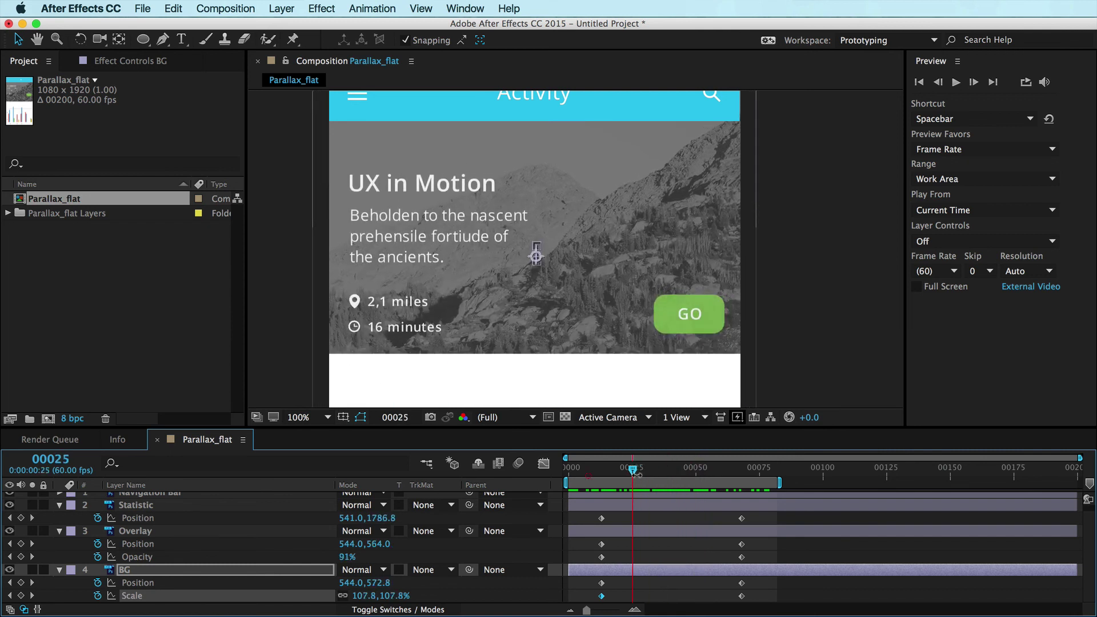
# - Preview and scrub the chart sliding over the fading, shrinking header
pyautogui.press('0')
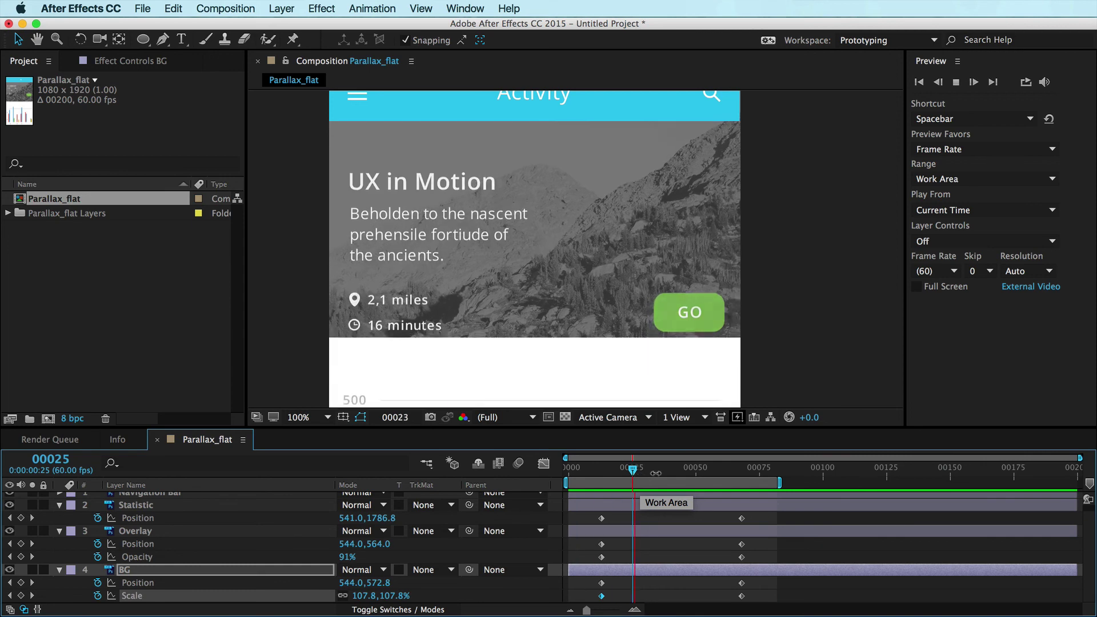
pyautogui.press('space')
pyautogui.moveTo(646, 466); pyautogui.dragTo(694, 479)
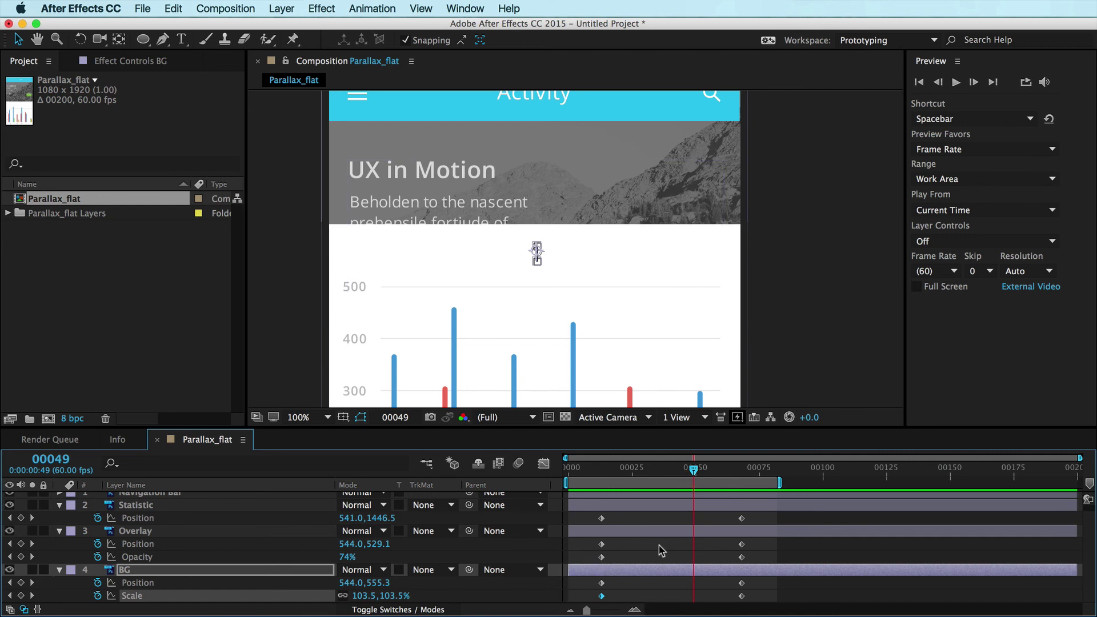
pyautogui.moveTo(669, 472); pyautogui.dragTo(741, 473)
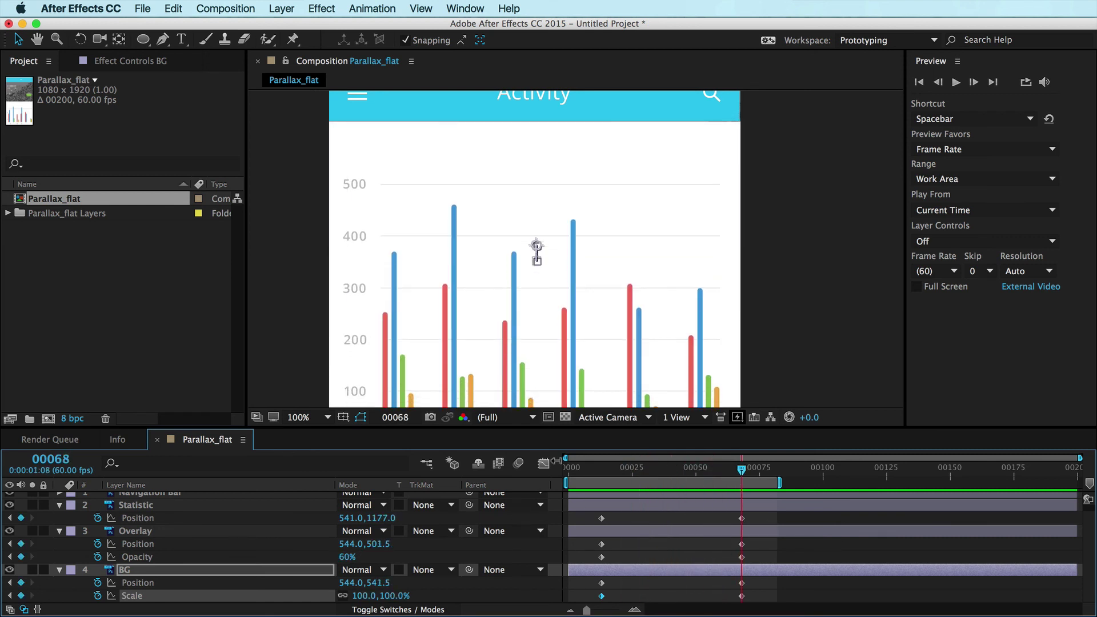
pyautogui.moveTo(673, 467)
pyautogui.mouseDown()
pyautogui.moveTo(612, 472)
pyautogui.moveTo(729, 471)
pyautogui.moveTo(598, 472)
pyautogui.moveTo(677, 470)
pyautogui.mouseUp()
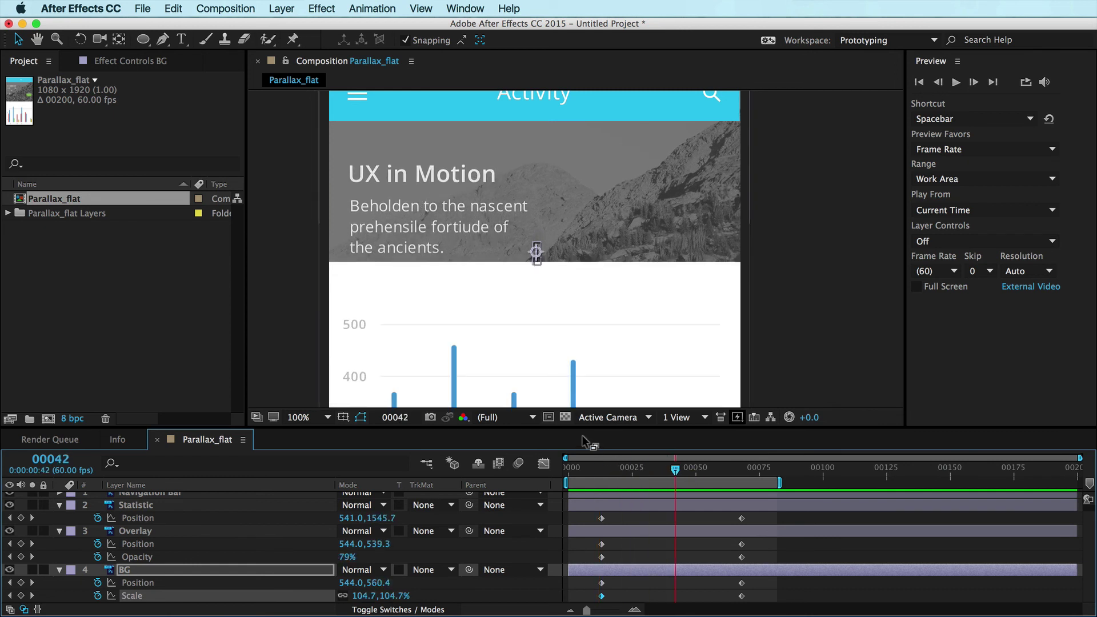
pyautogui.press('KP_0')
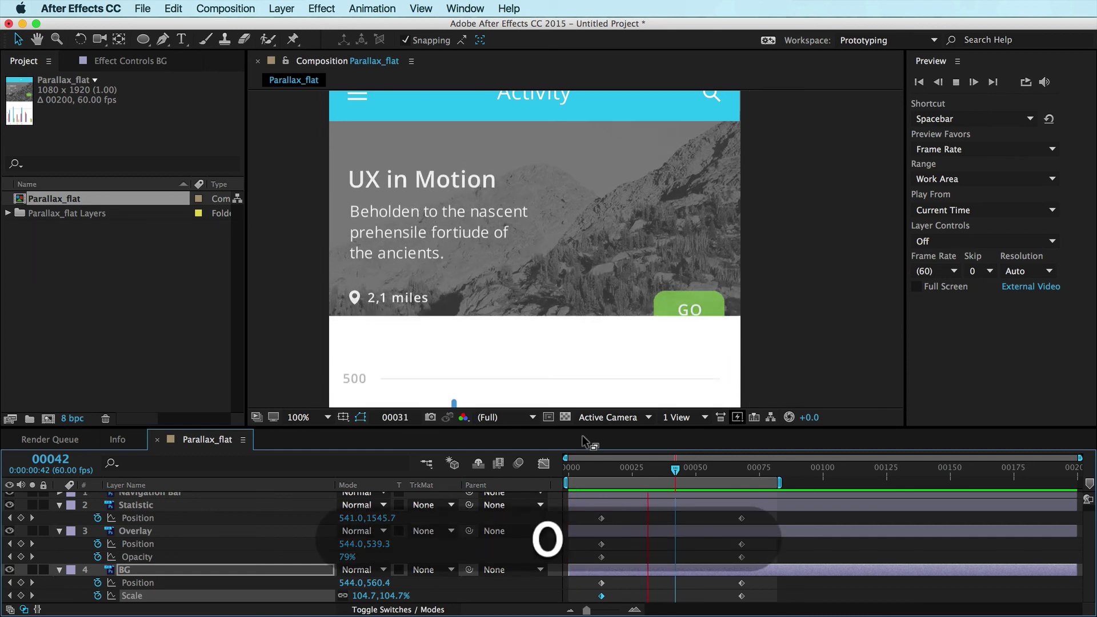